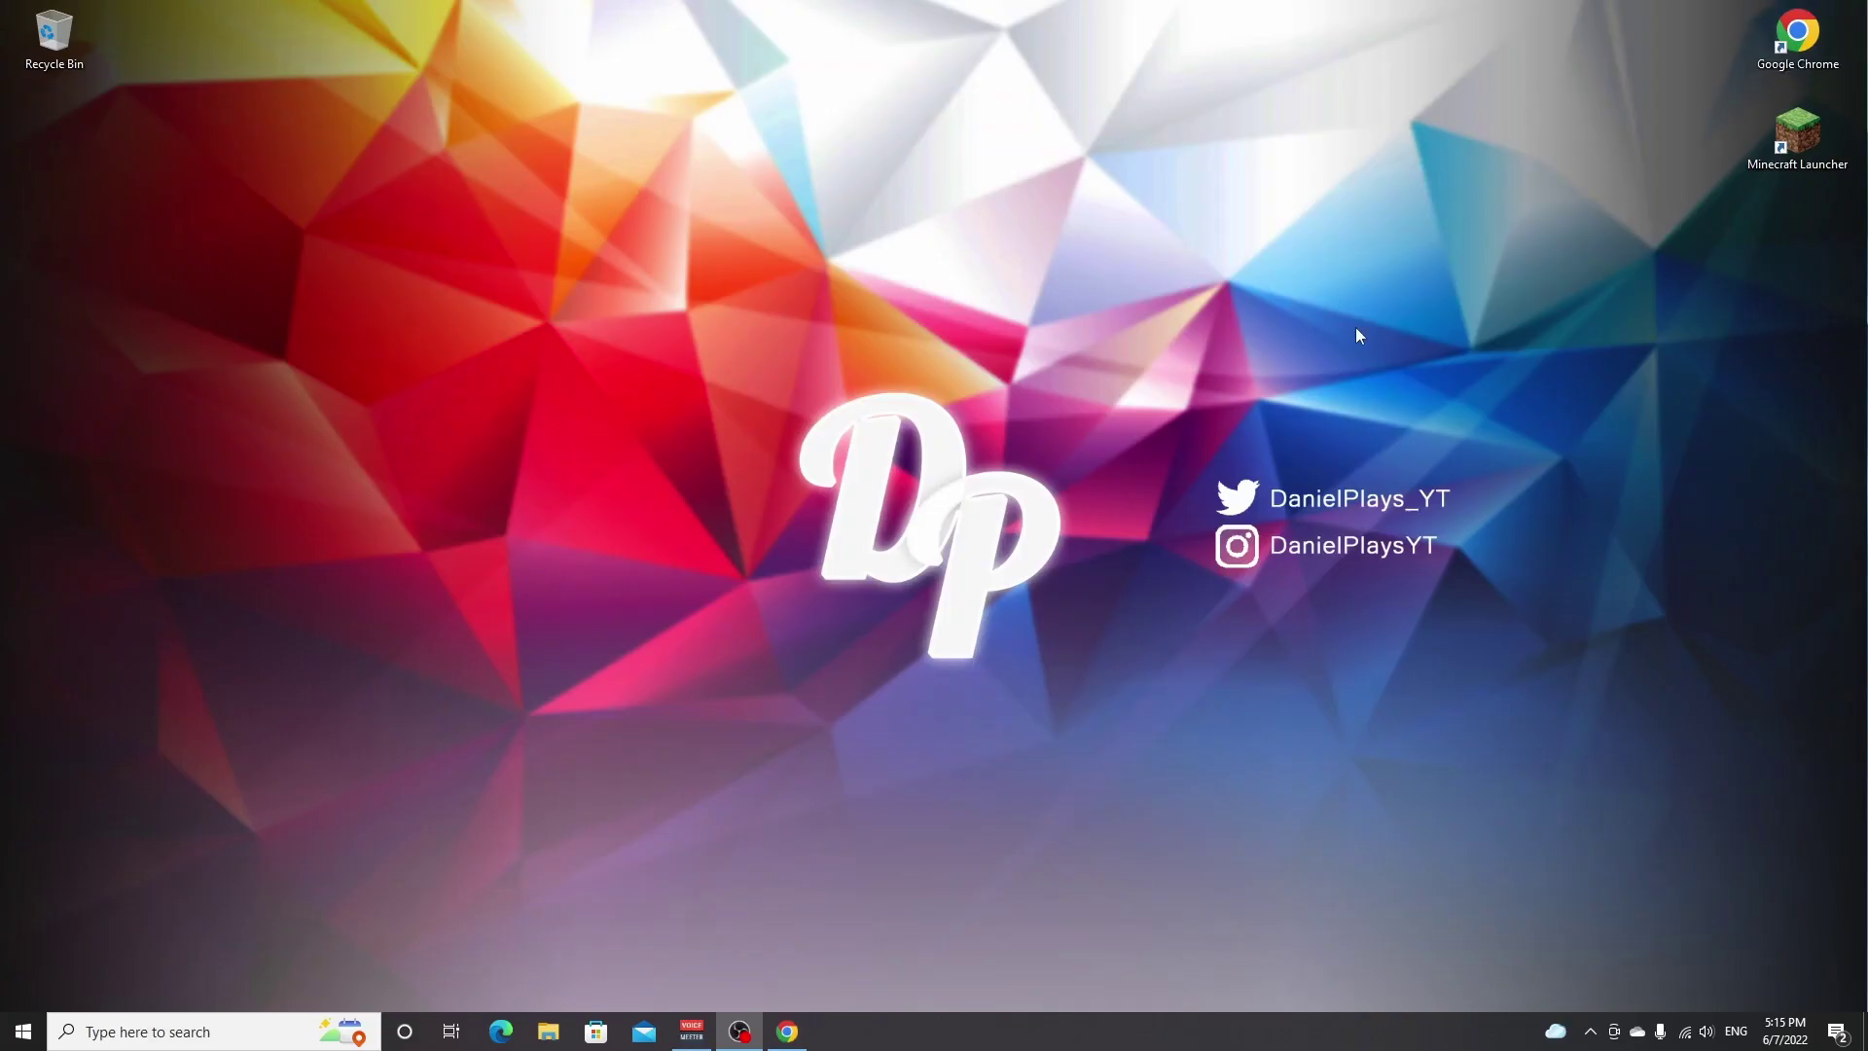
# Step: Open the Minecraft Launcher, run the latest release 1.19 once to the title screen, and quit the game
pyautogui.doubleClick(1801, 141)
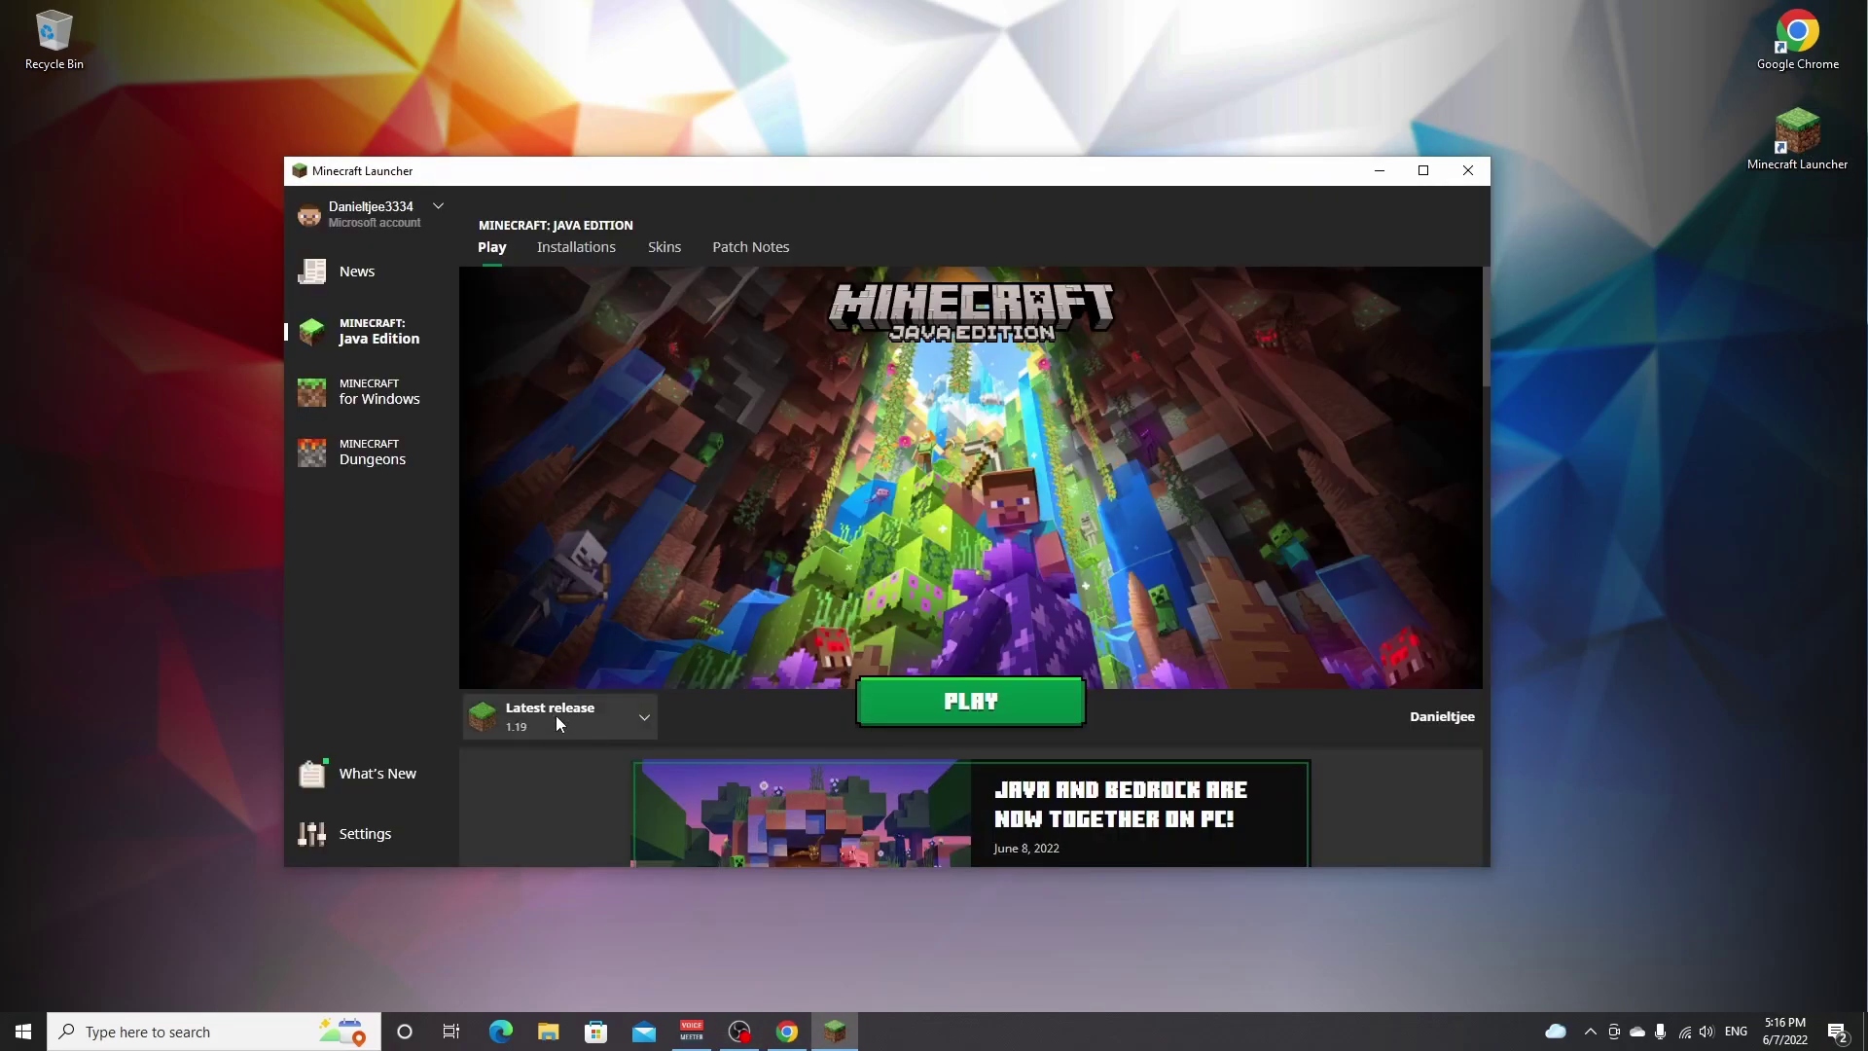
pyautogui.click(970, 703)
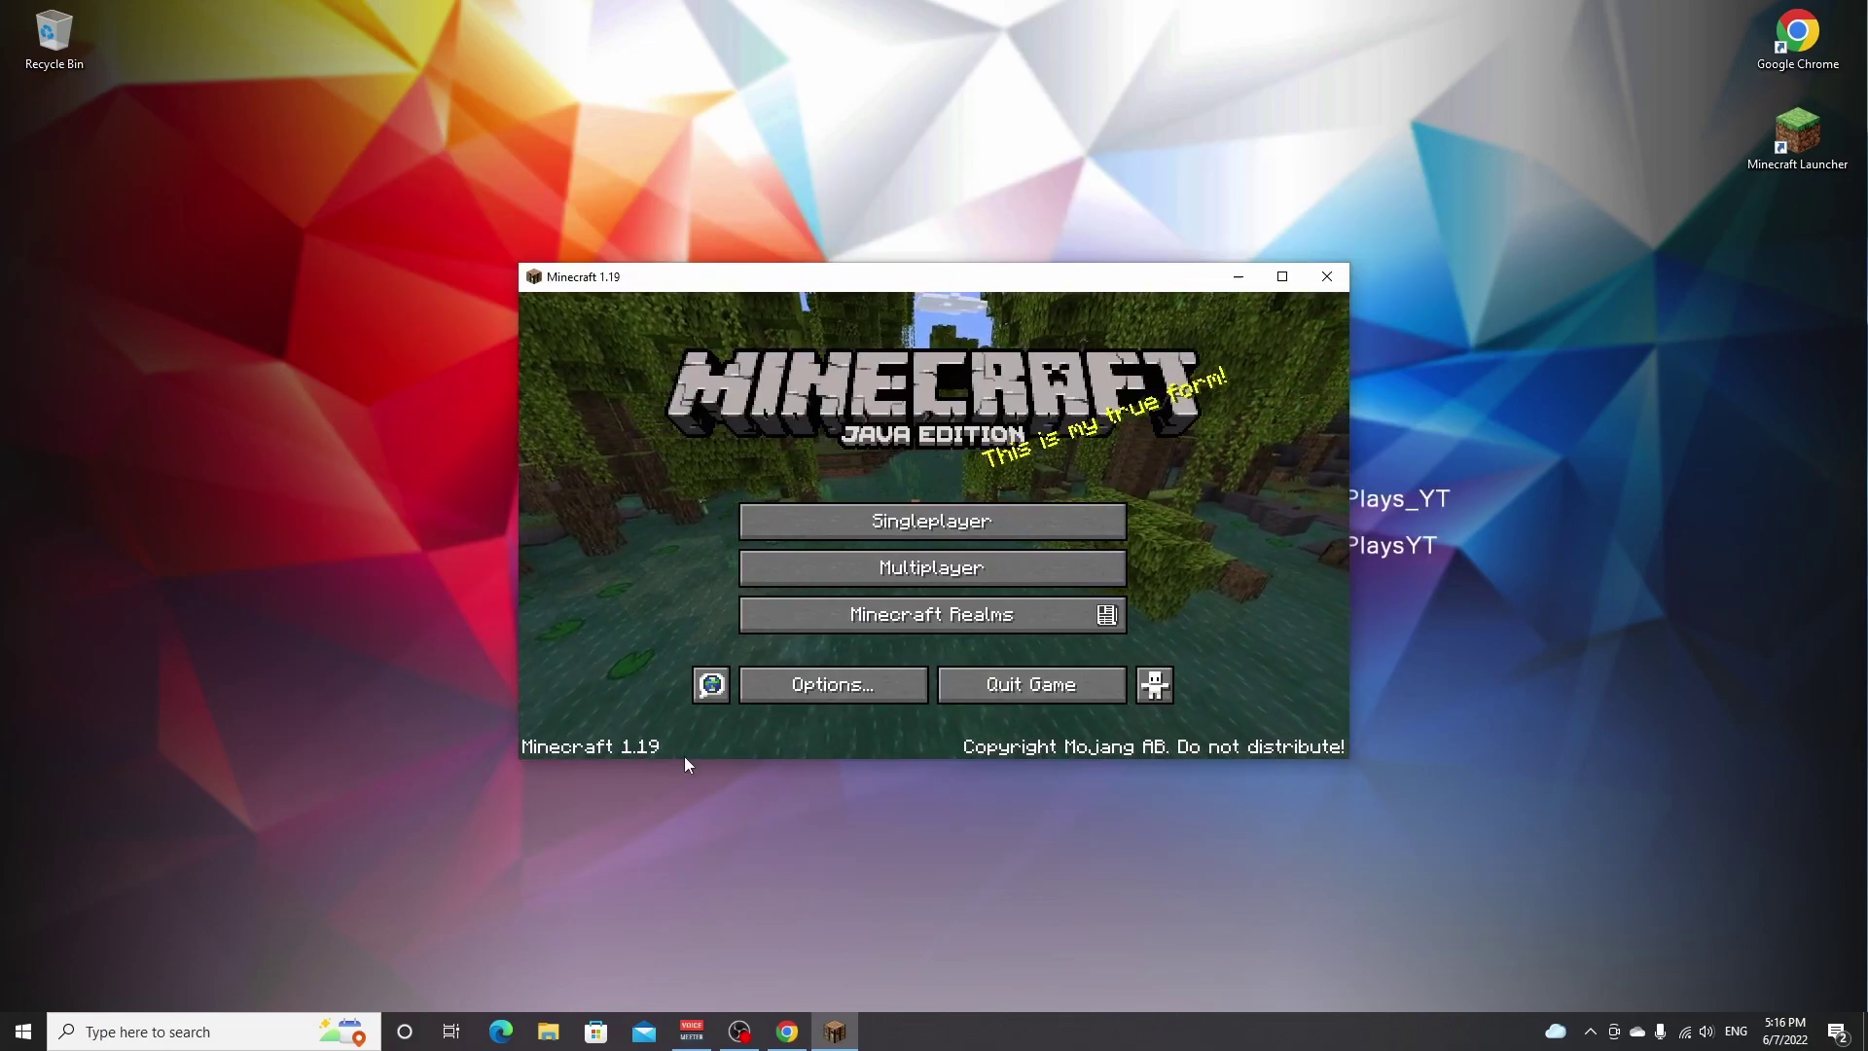
pyautogui.click(1039, 693)
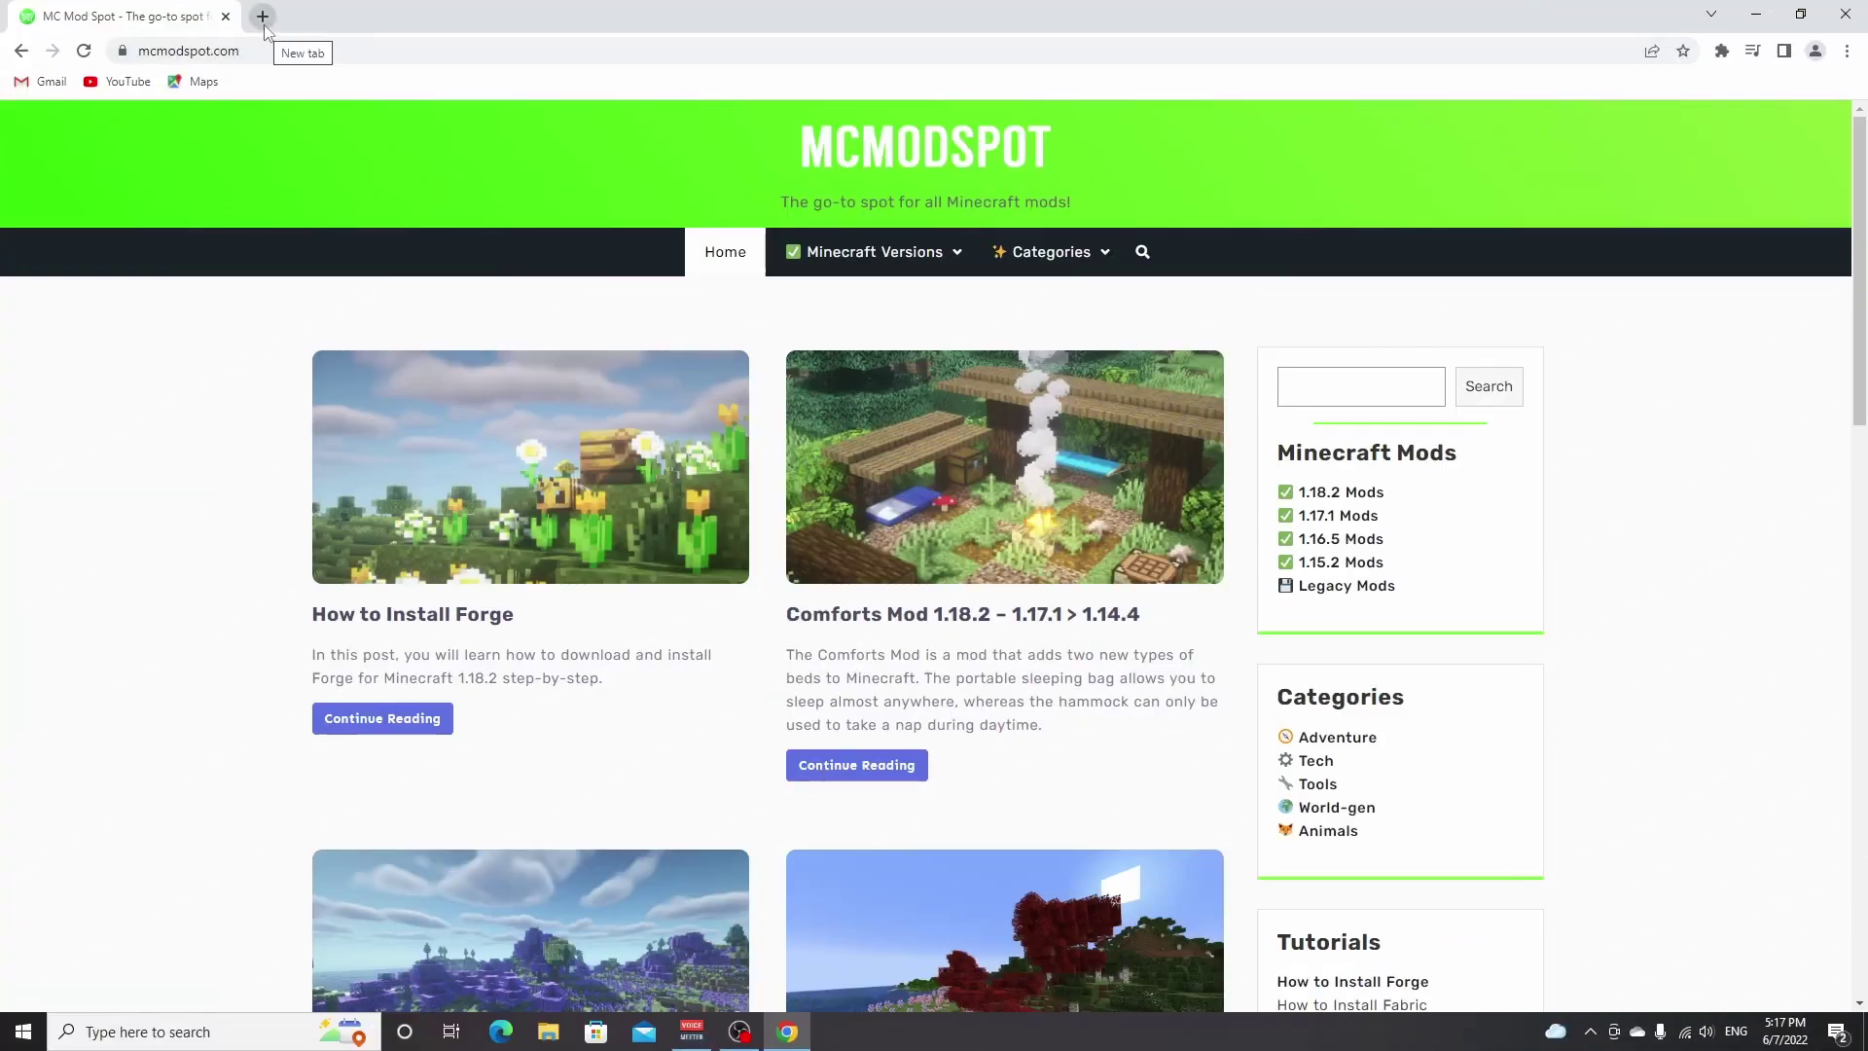
# Step: Search the web for fabric modloader in a new browser tab and download the Windows installer from fabricmc.net
pyautogui.click(262, 16)
pyautogui.write('fabric')
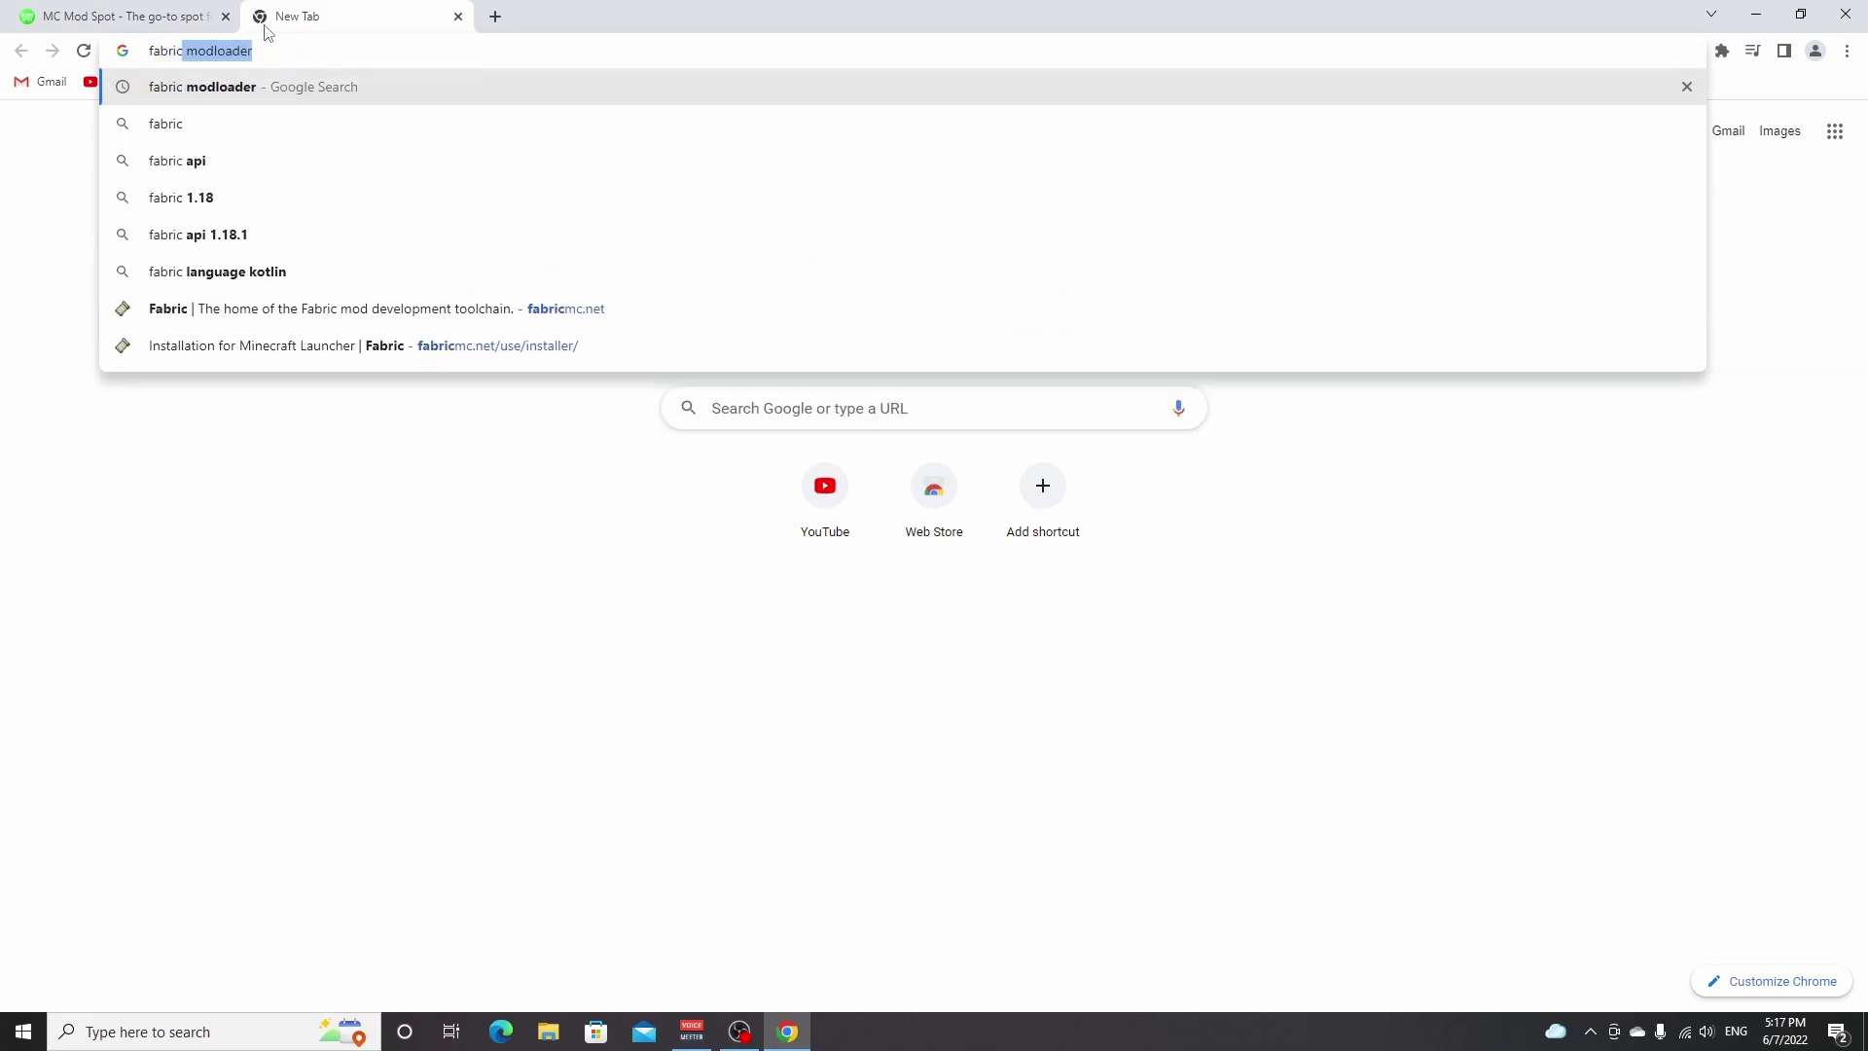
pyautogui.press('Return')
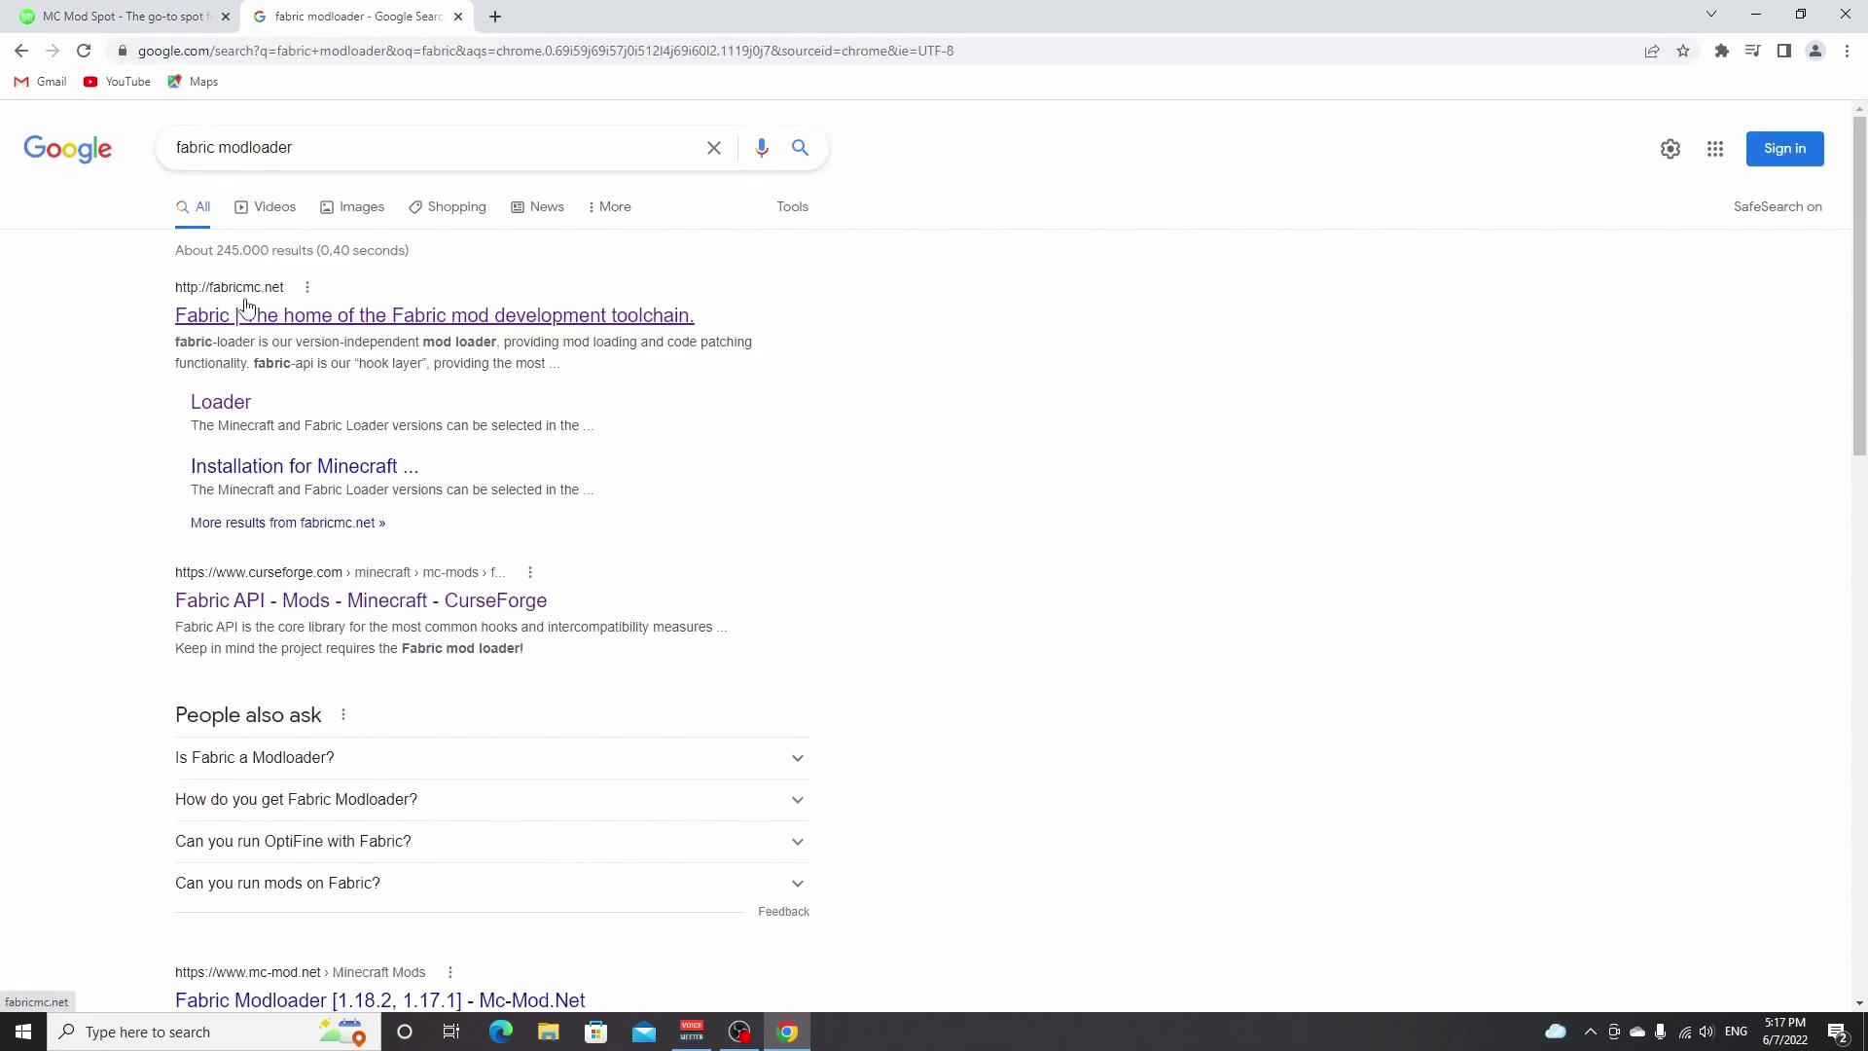
pyautogui.click(300, 316)
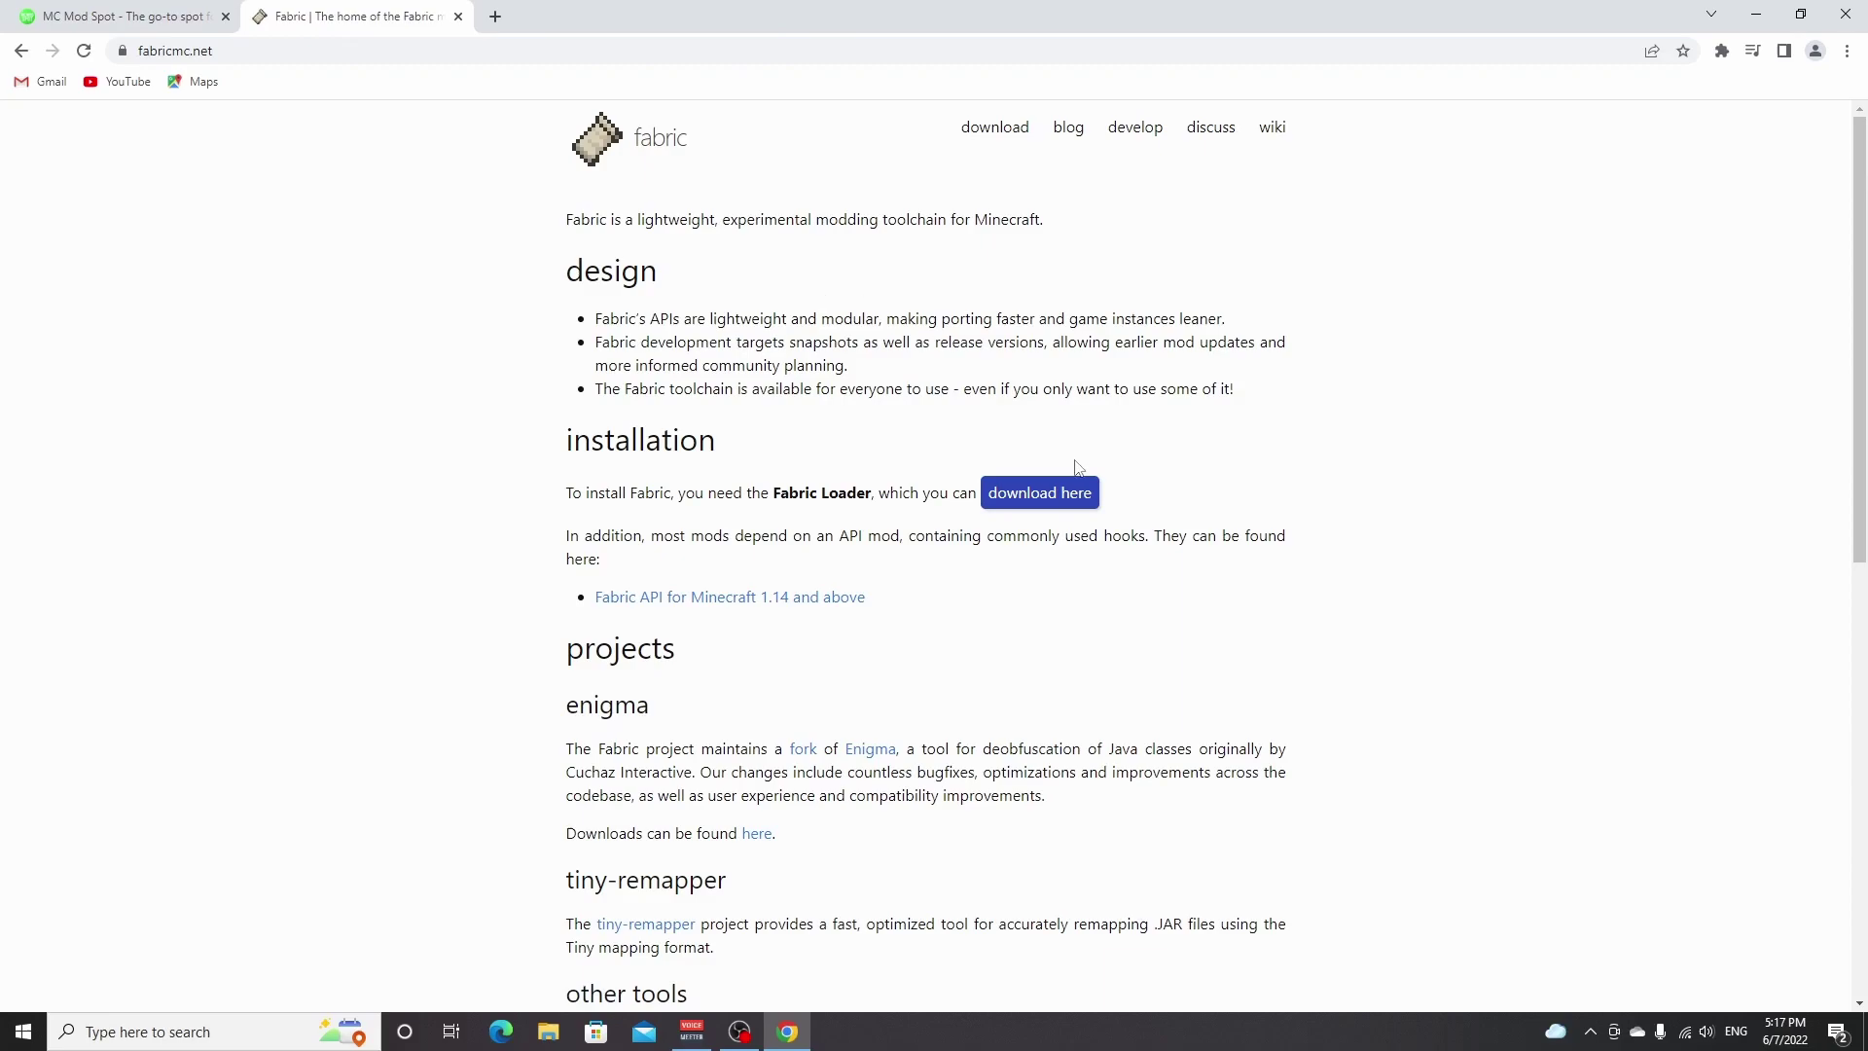
pyautogui.click(1040, 494)
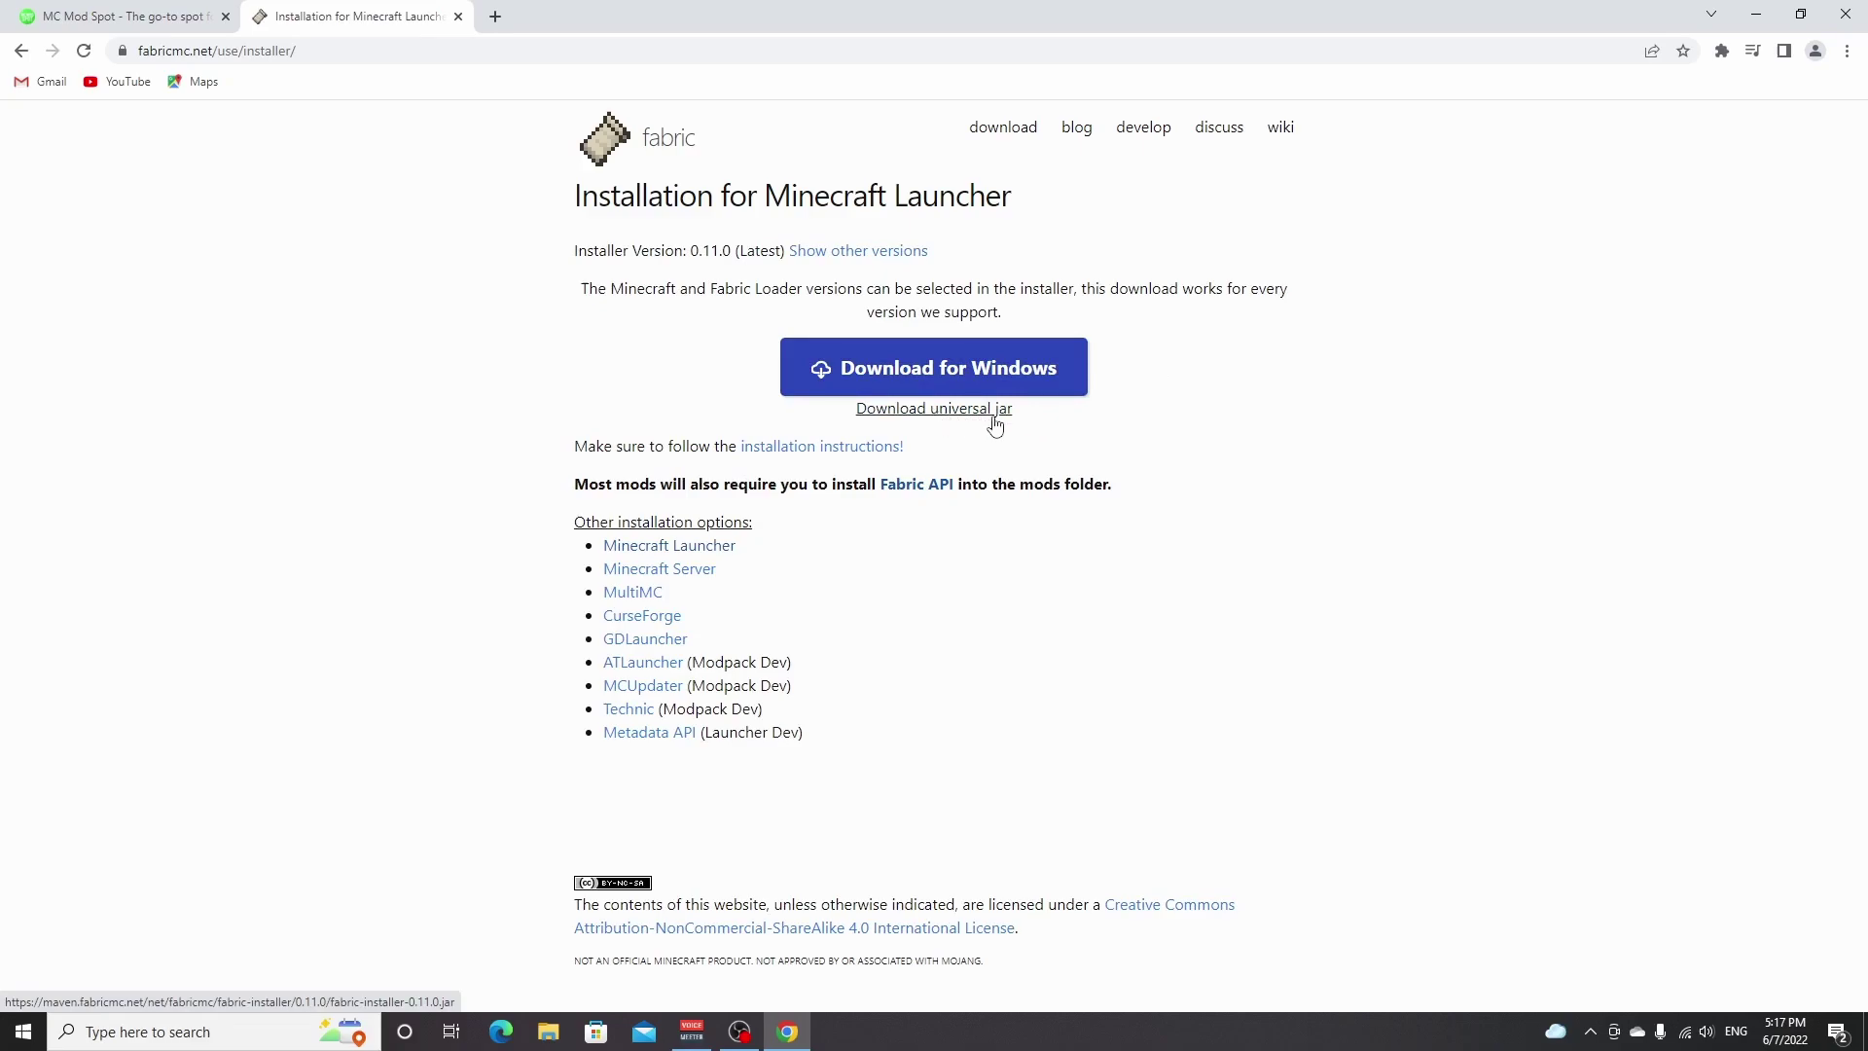
pyautogui.click(936, 375)
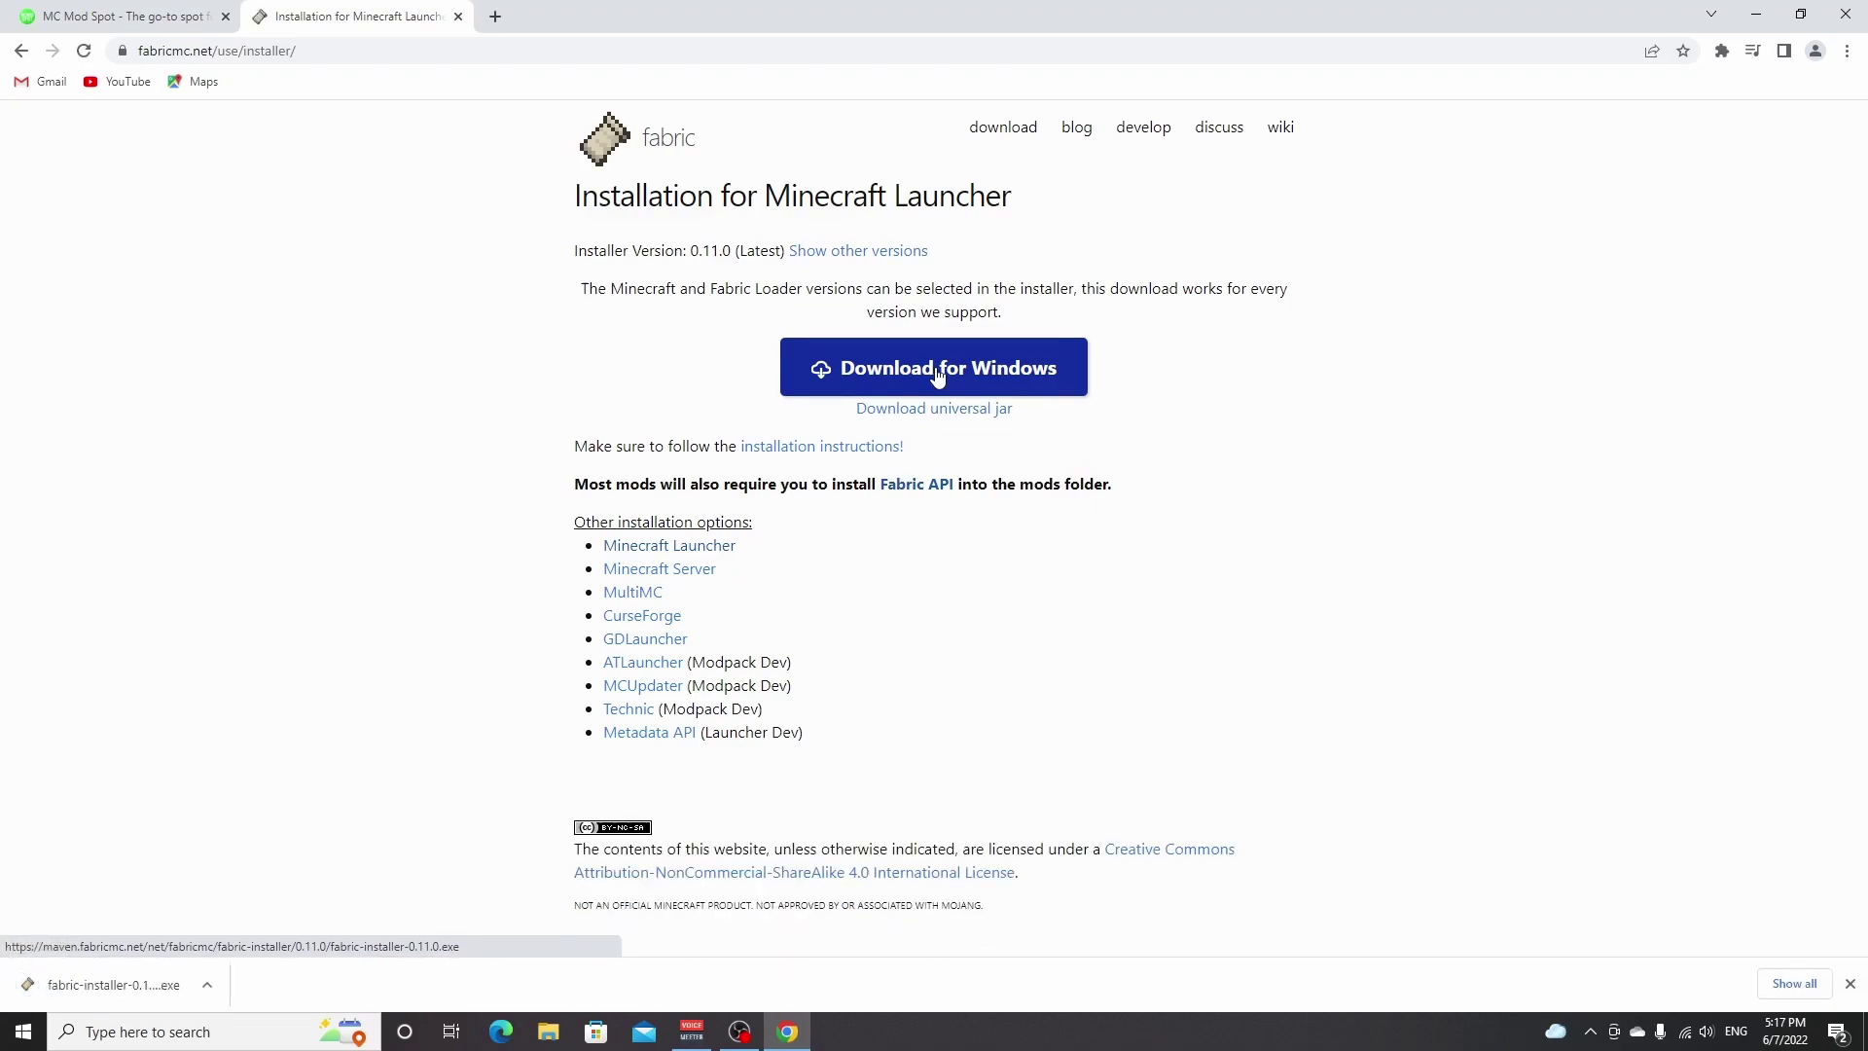
# Step: Run the downloaded Fabric installer to install loader 0.14.6 for Minecraft 1.19 with a profile, and close the installer
pyautogui.click(153, 987)
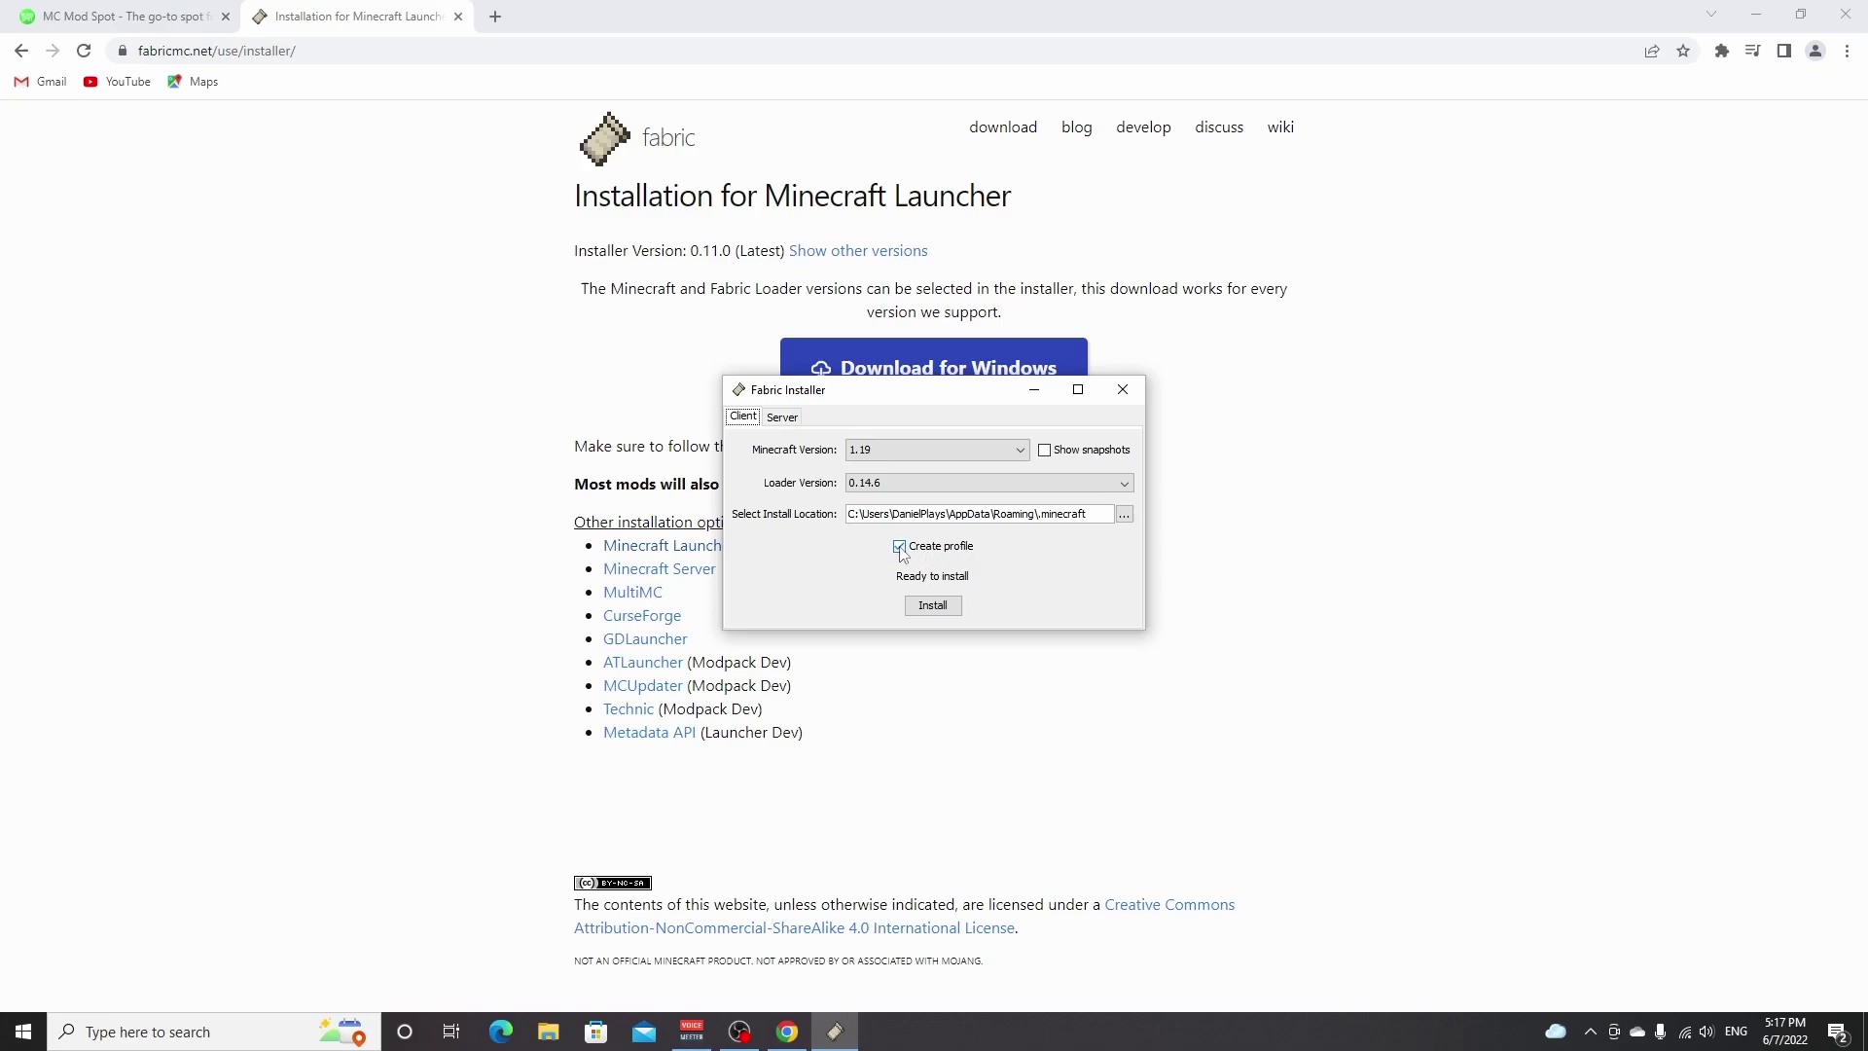
pyautogui.click(933, 607)
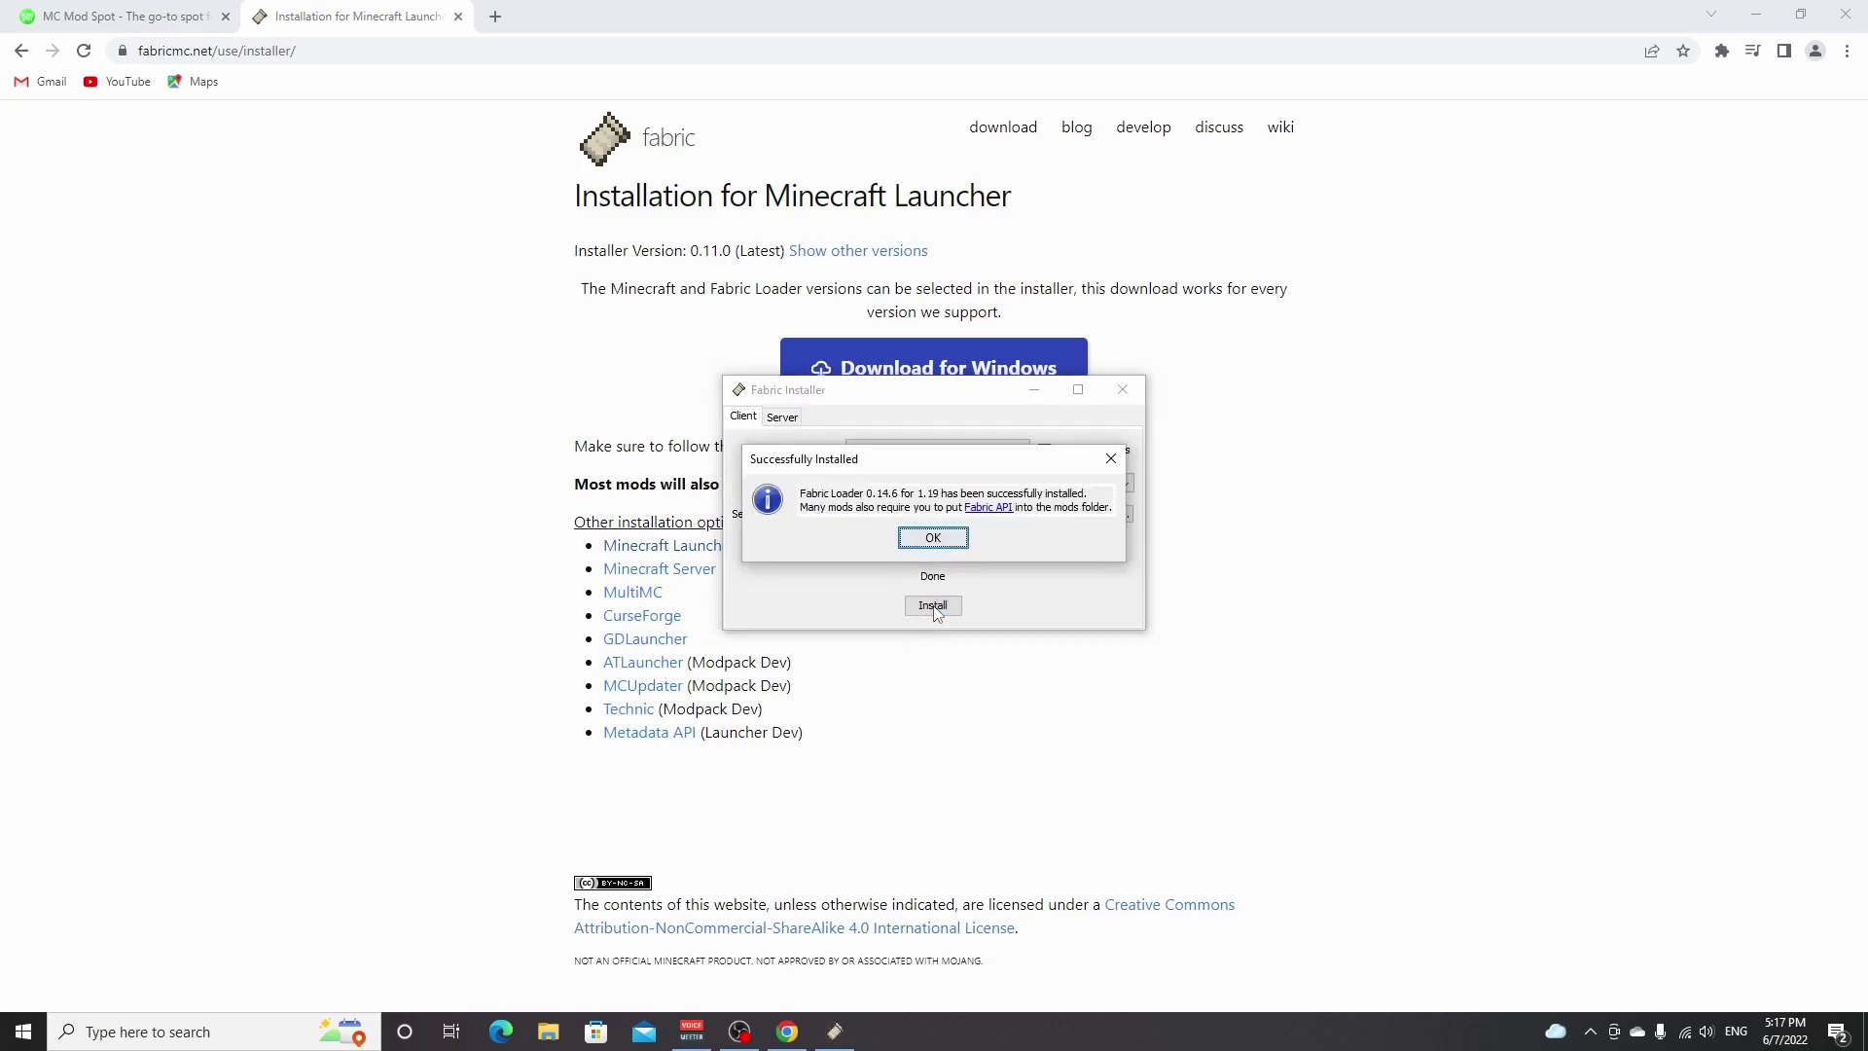
pyautogui.click(932, 541)
pyautogui.click(1123, 391)
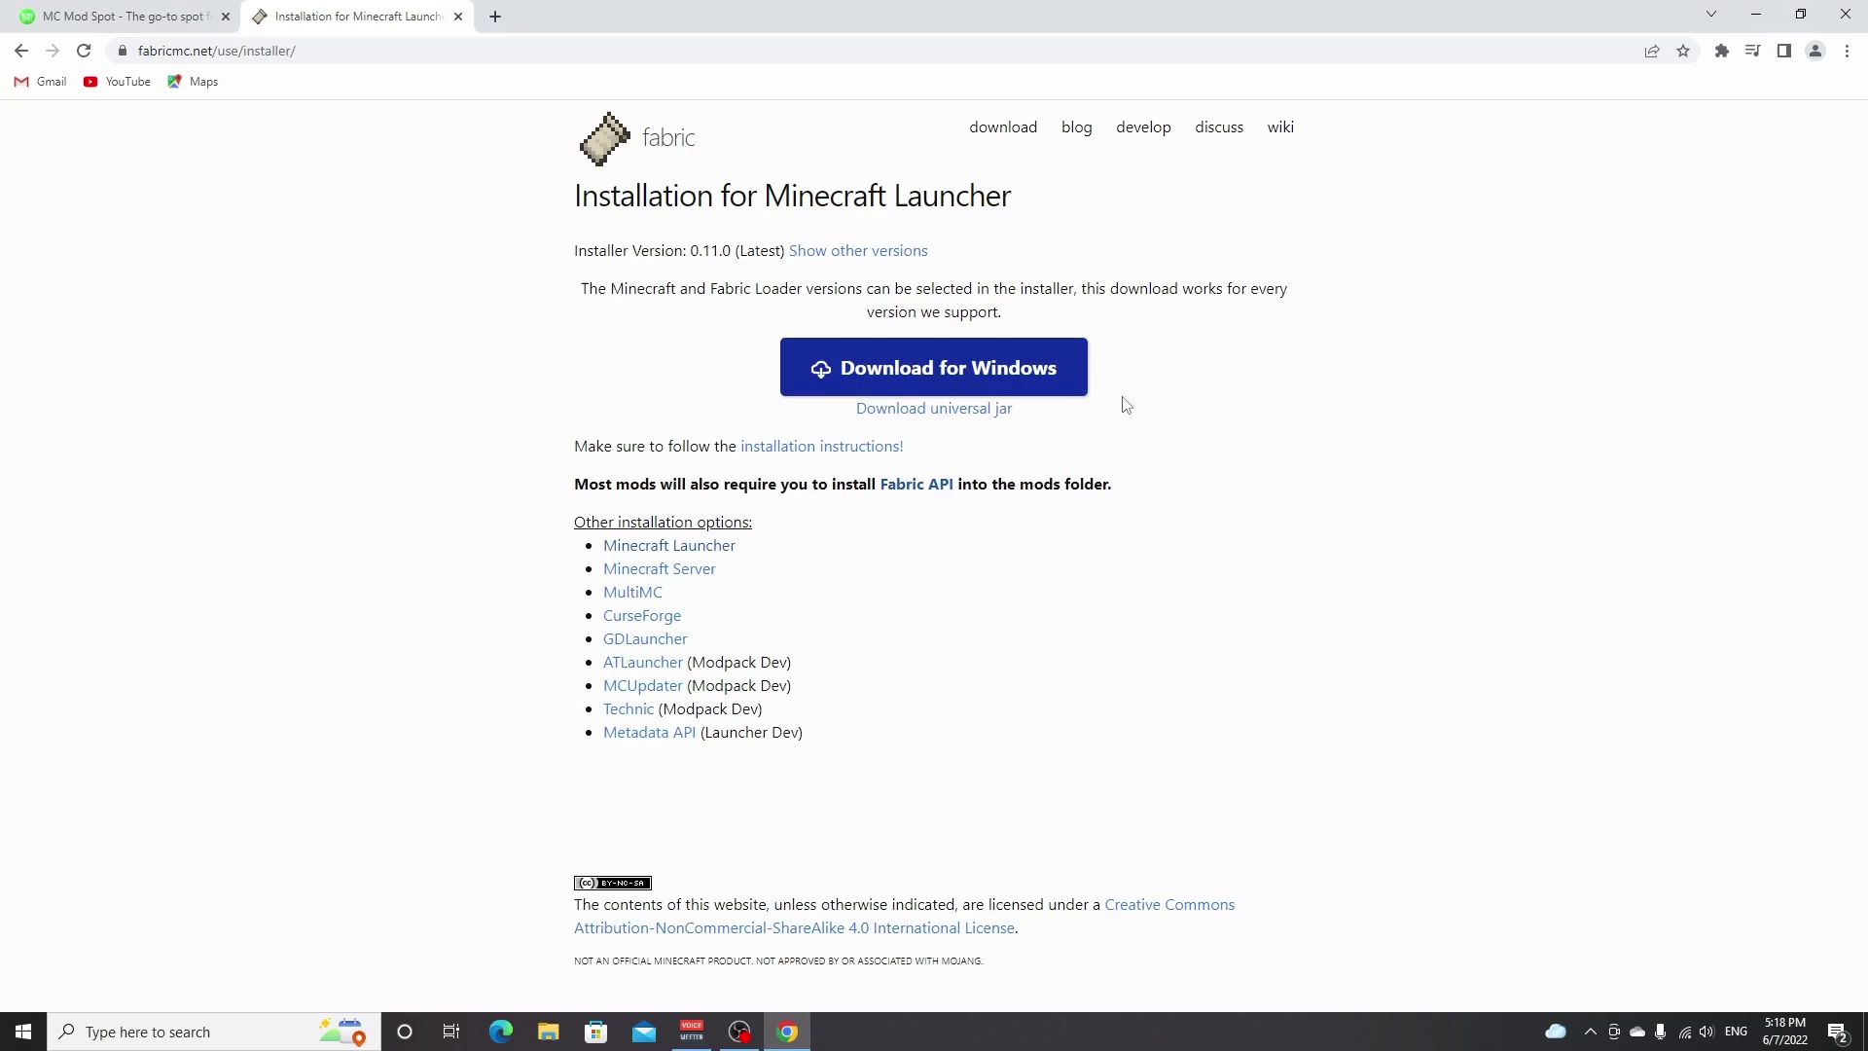
# Step: Download Fabric API 0.55.1 for Minecraft 1.19 from CurseForge and place the jar file on the desktop
pyautogui.click(917, 486)
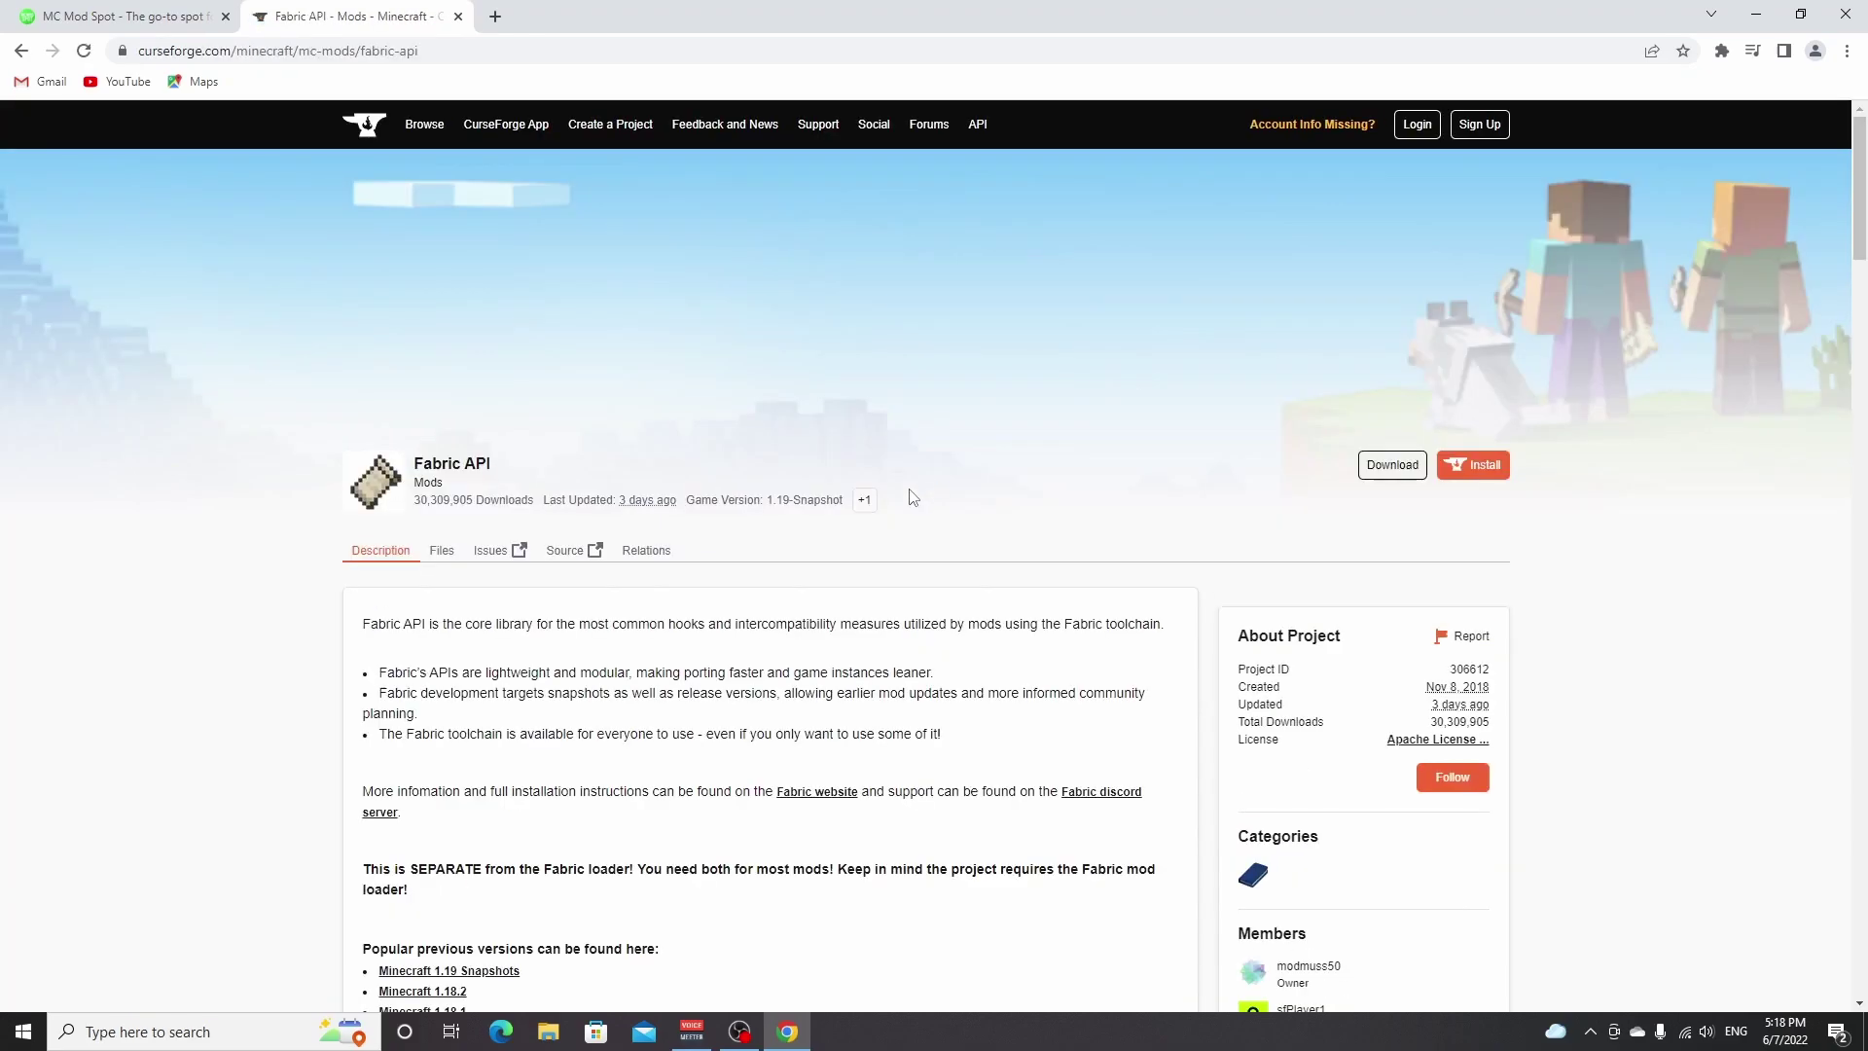
pyautogui.scroll(-4, 913, 497)
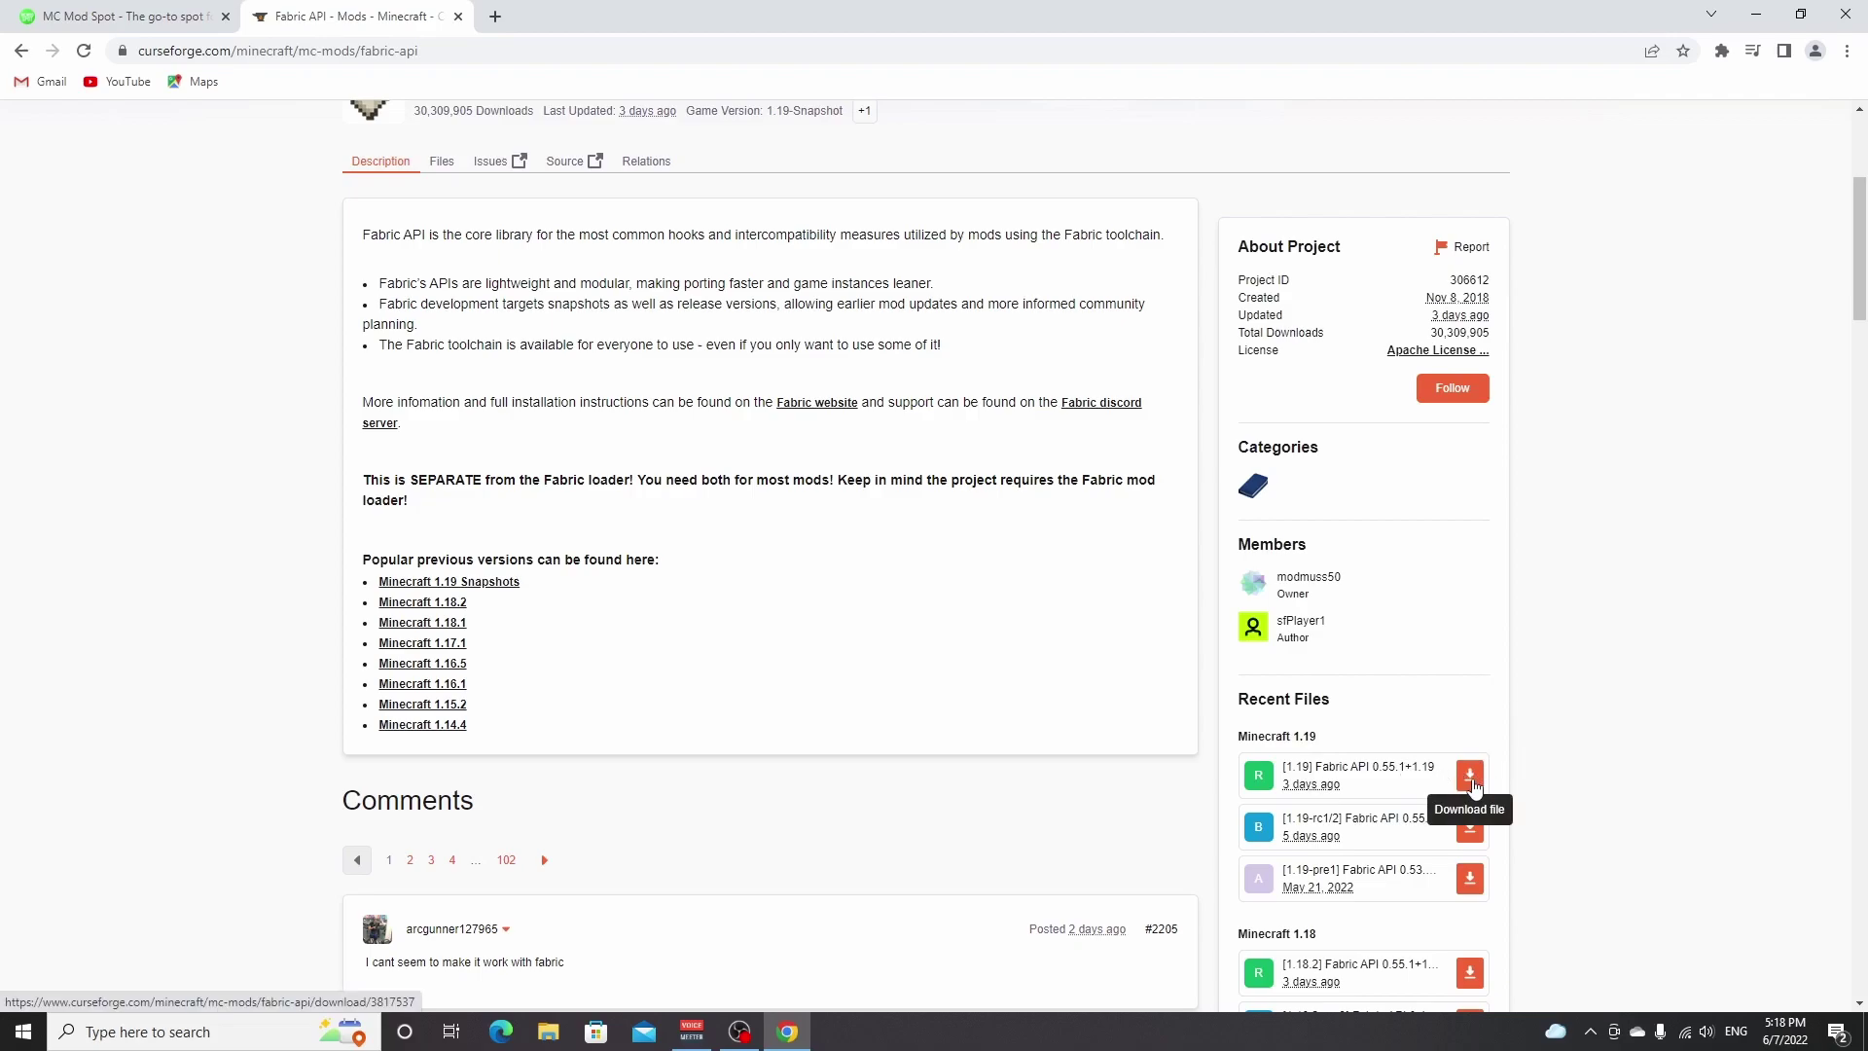
pyautogui.click(1470, 777)
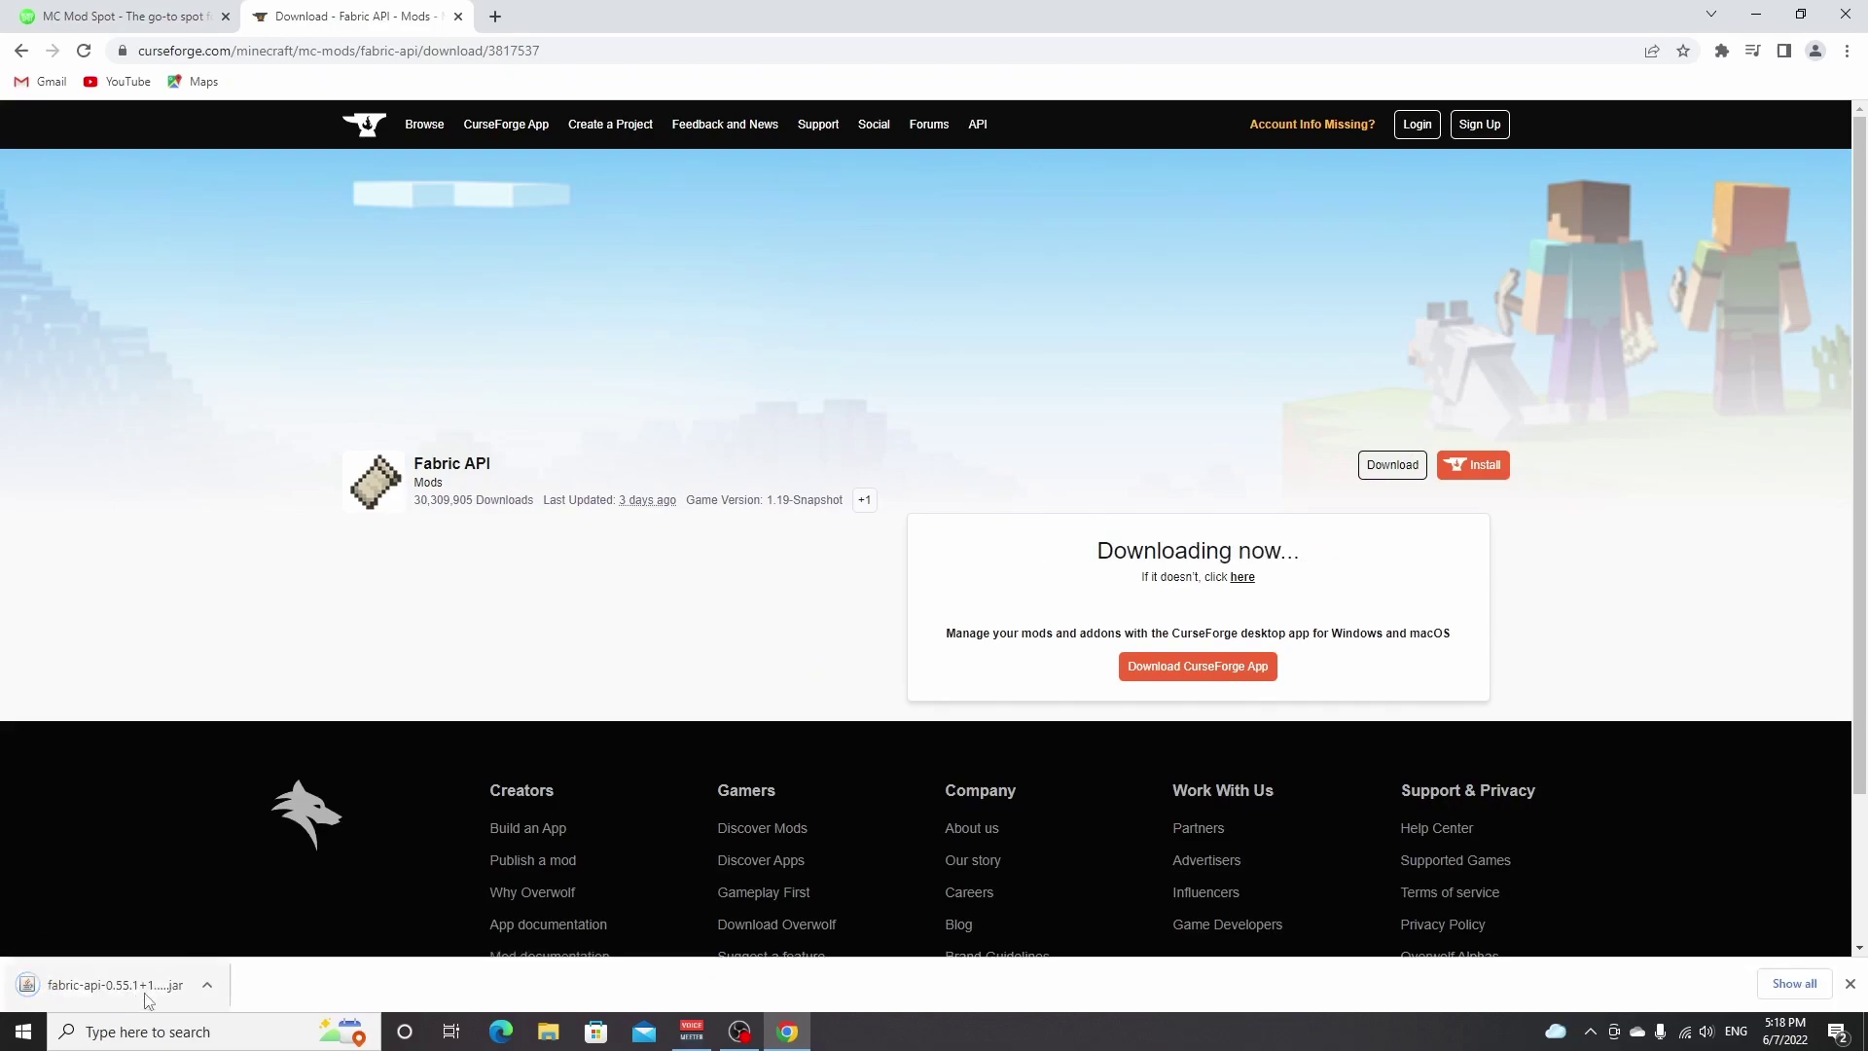
pyautogui.moveTo(146, 1000); pyautogui.dragTo(177, 68)
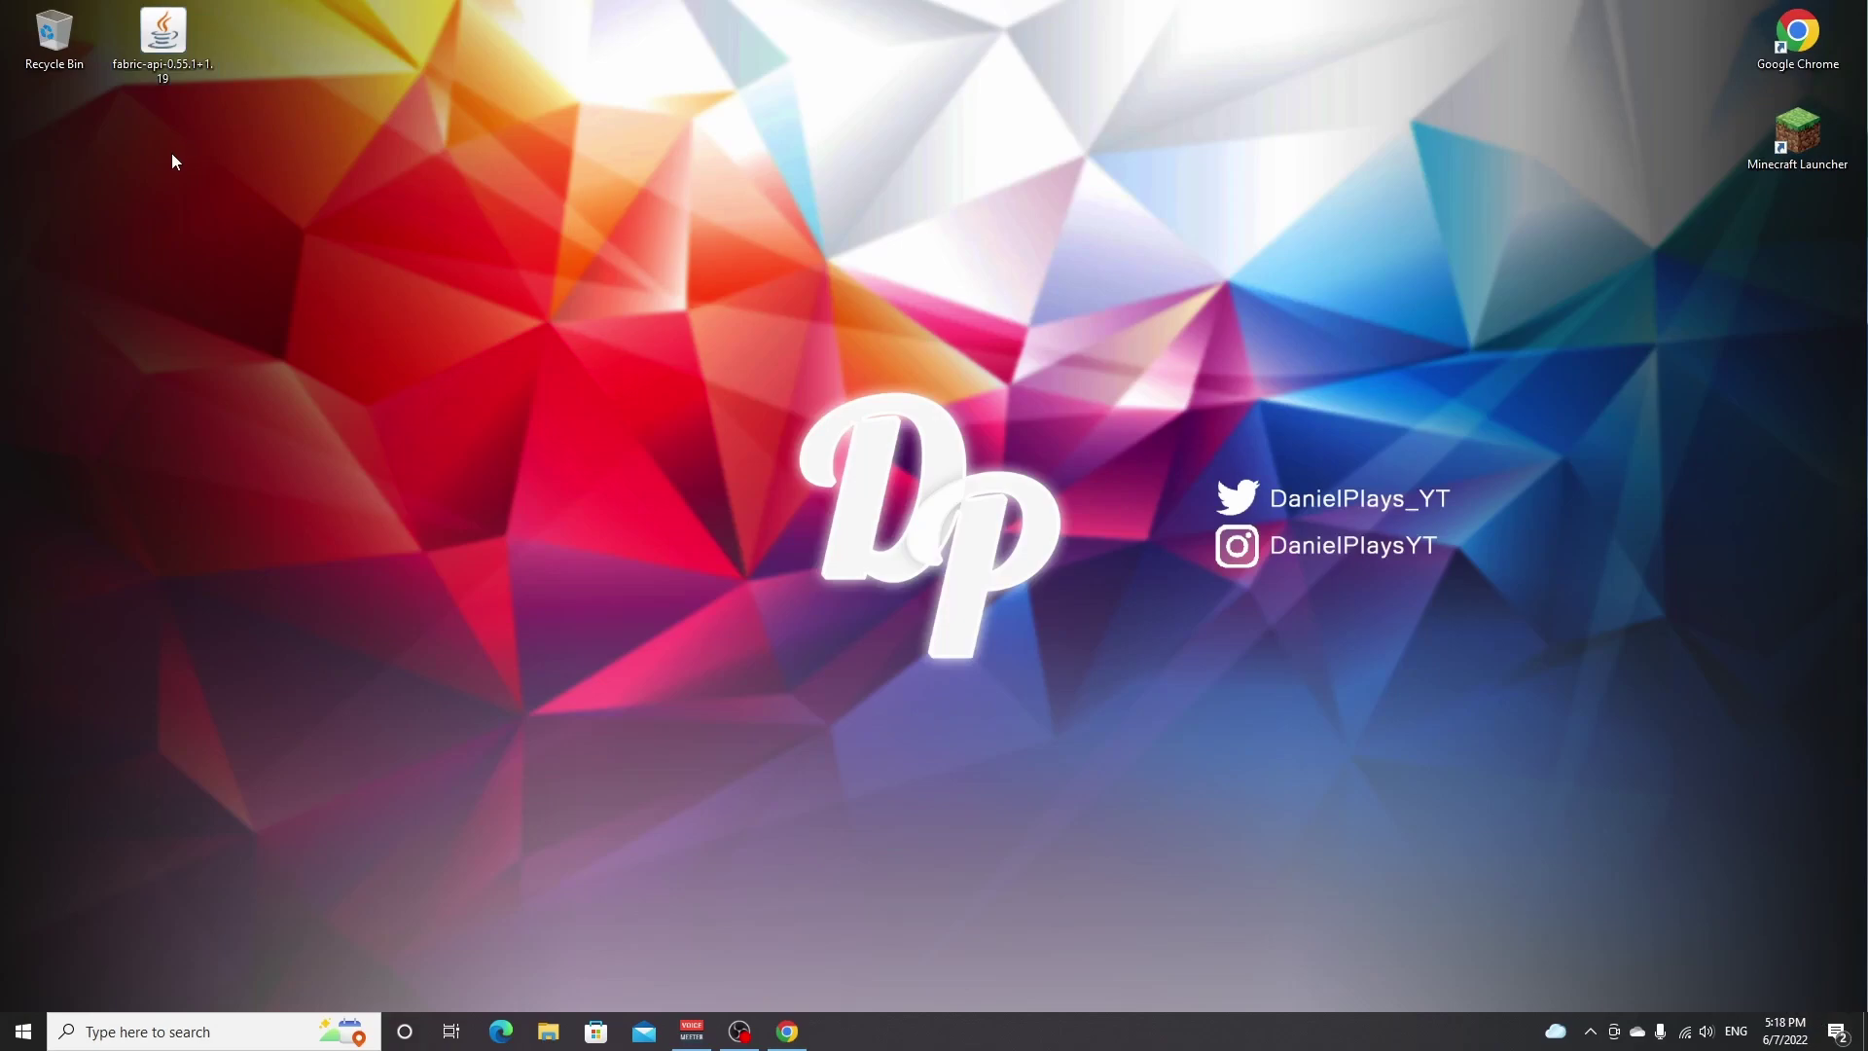
# Step: Open the Xaero's Minimap page on MCModSpot in the browser and follow its download section to the CurseForge files page
pyautogui.click(786, 1040)
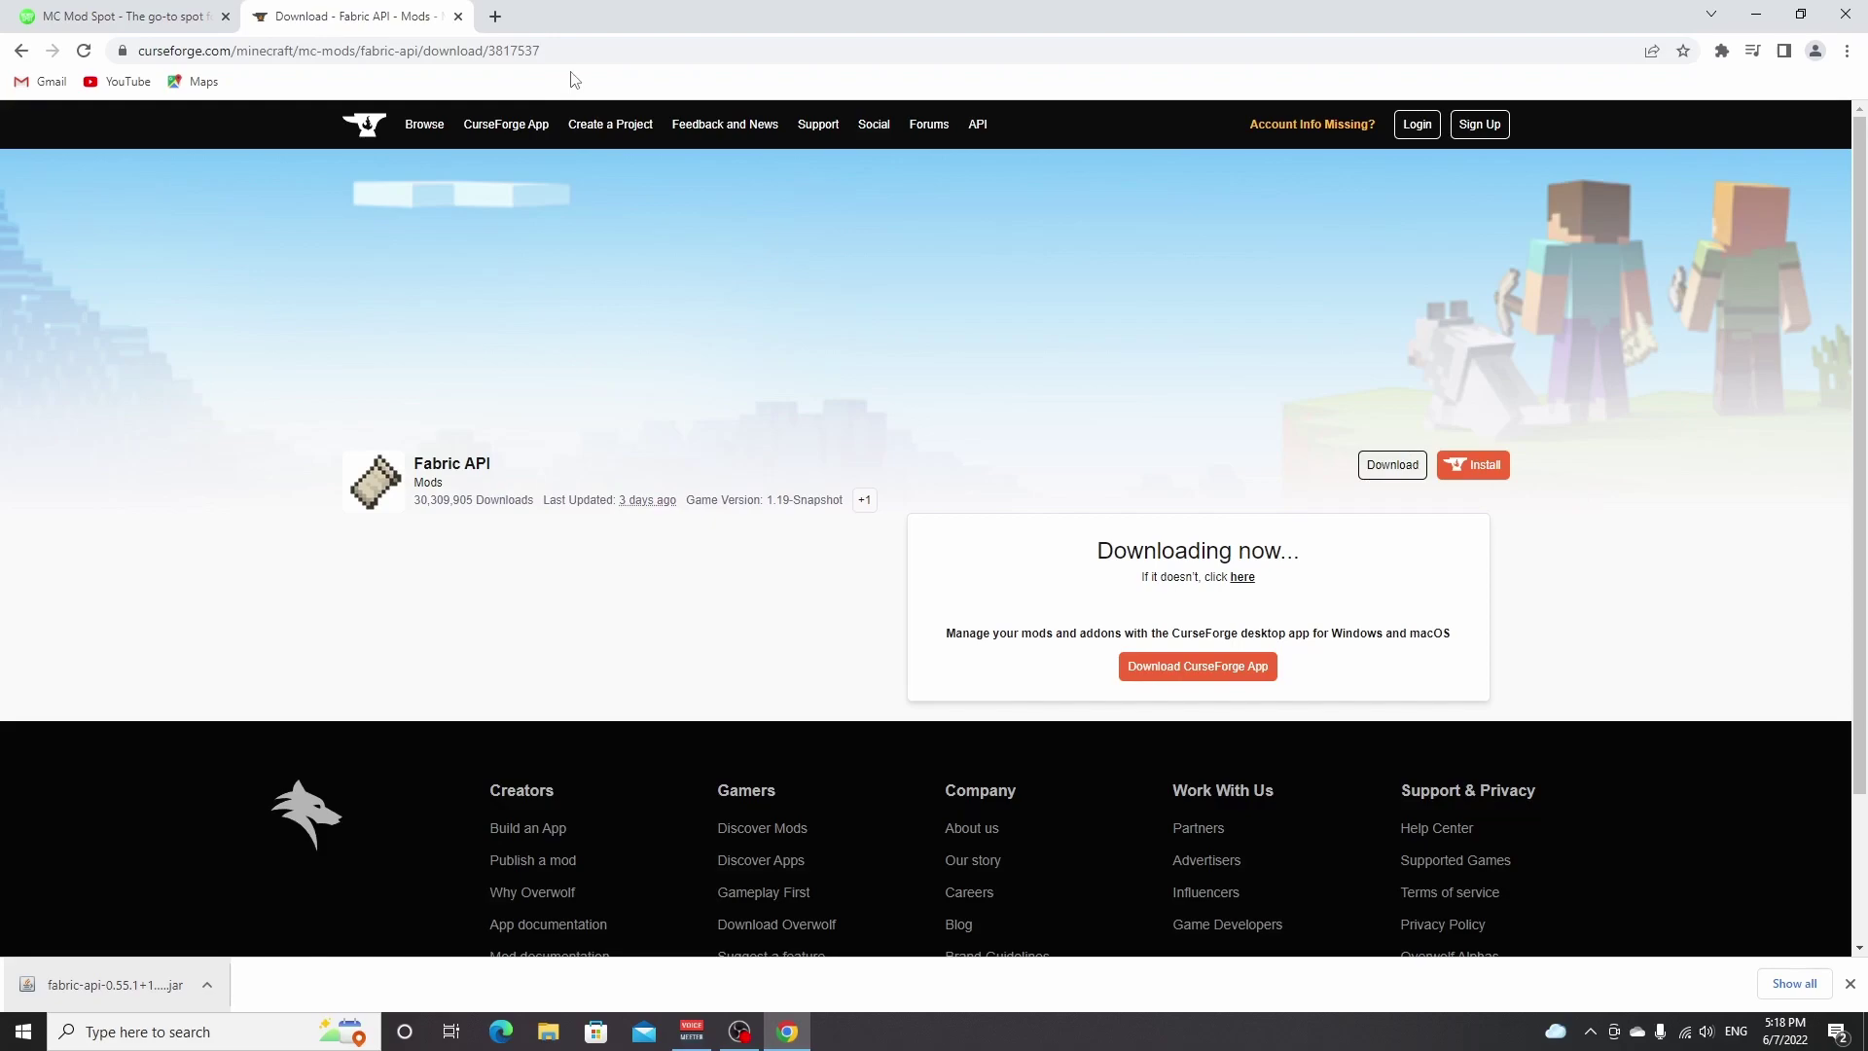
pyautogui.click(224, 8)
pyautogui.scroll(-10, 209, 418)
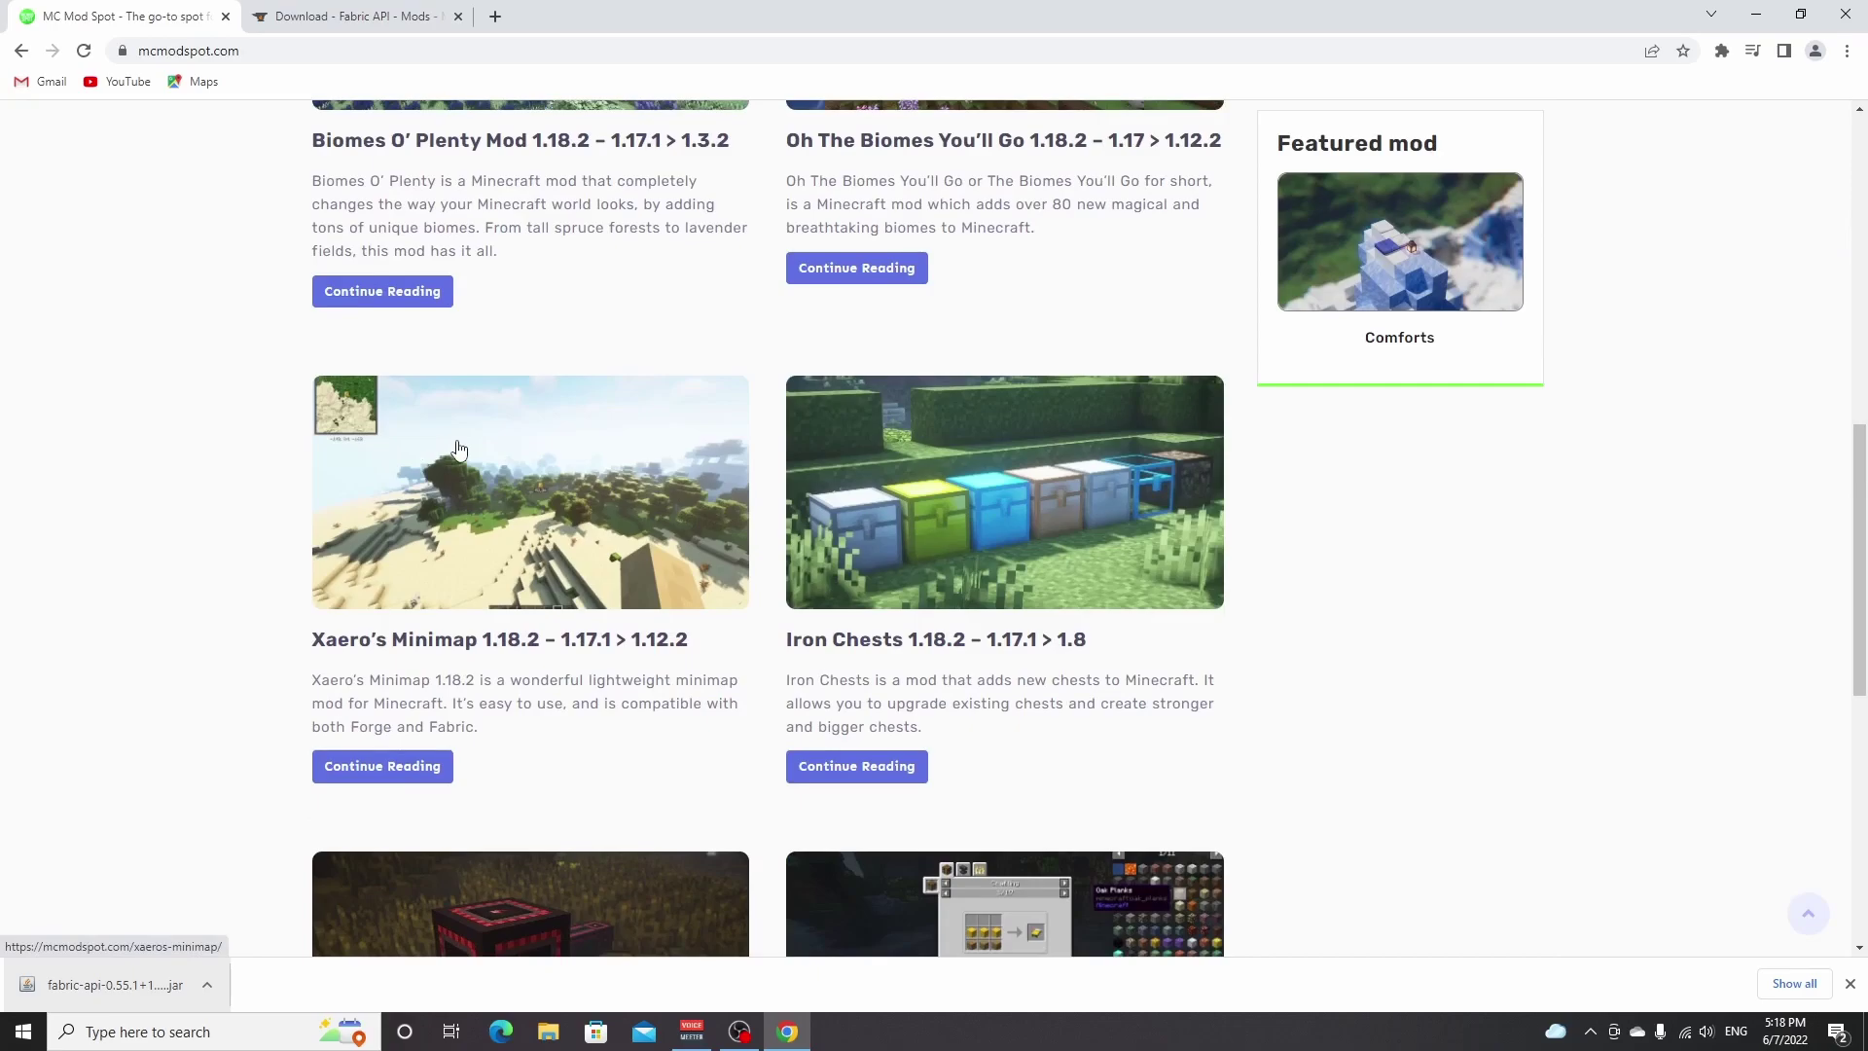
pyautogui.click(459, 449)
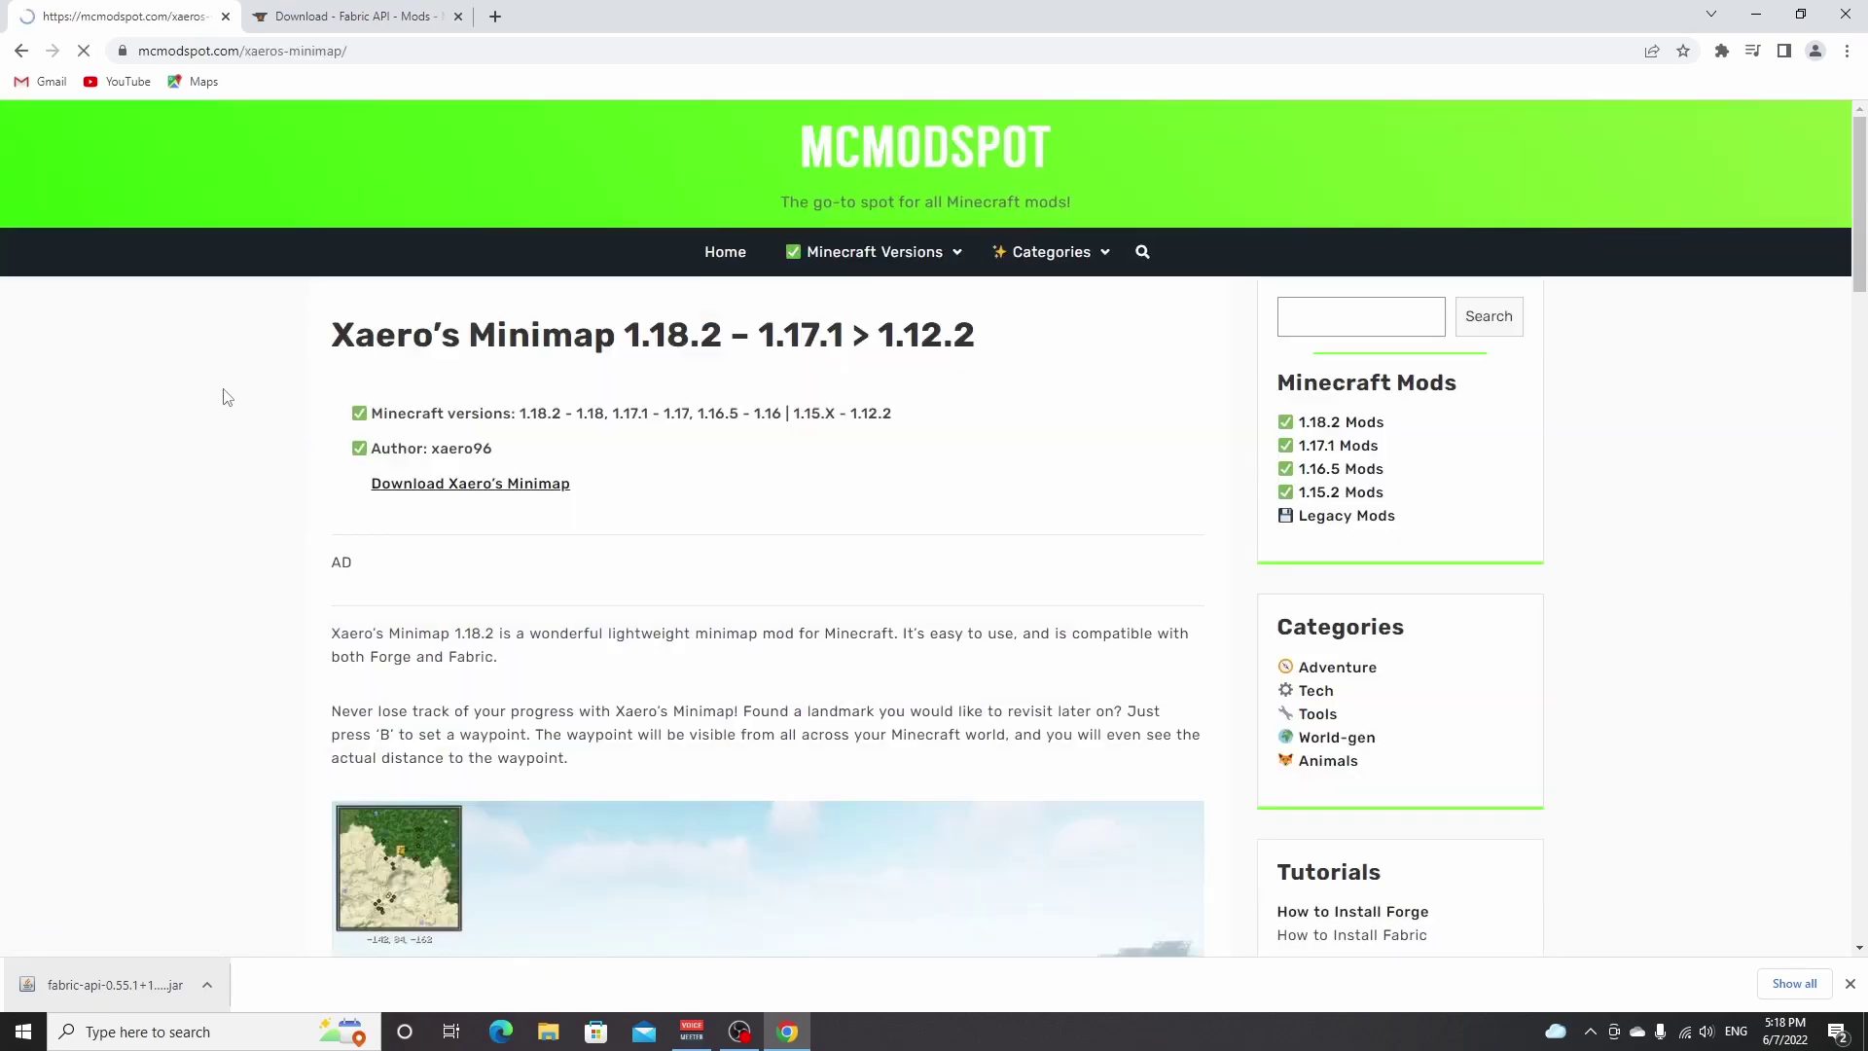
pyautogui.click(550, 475)
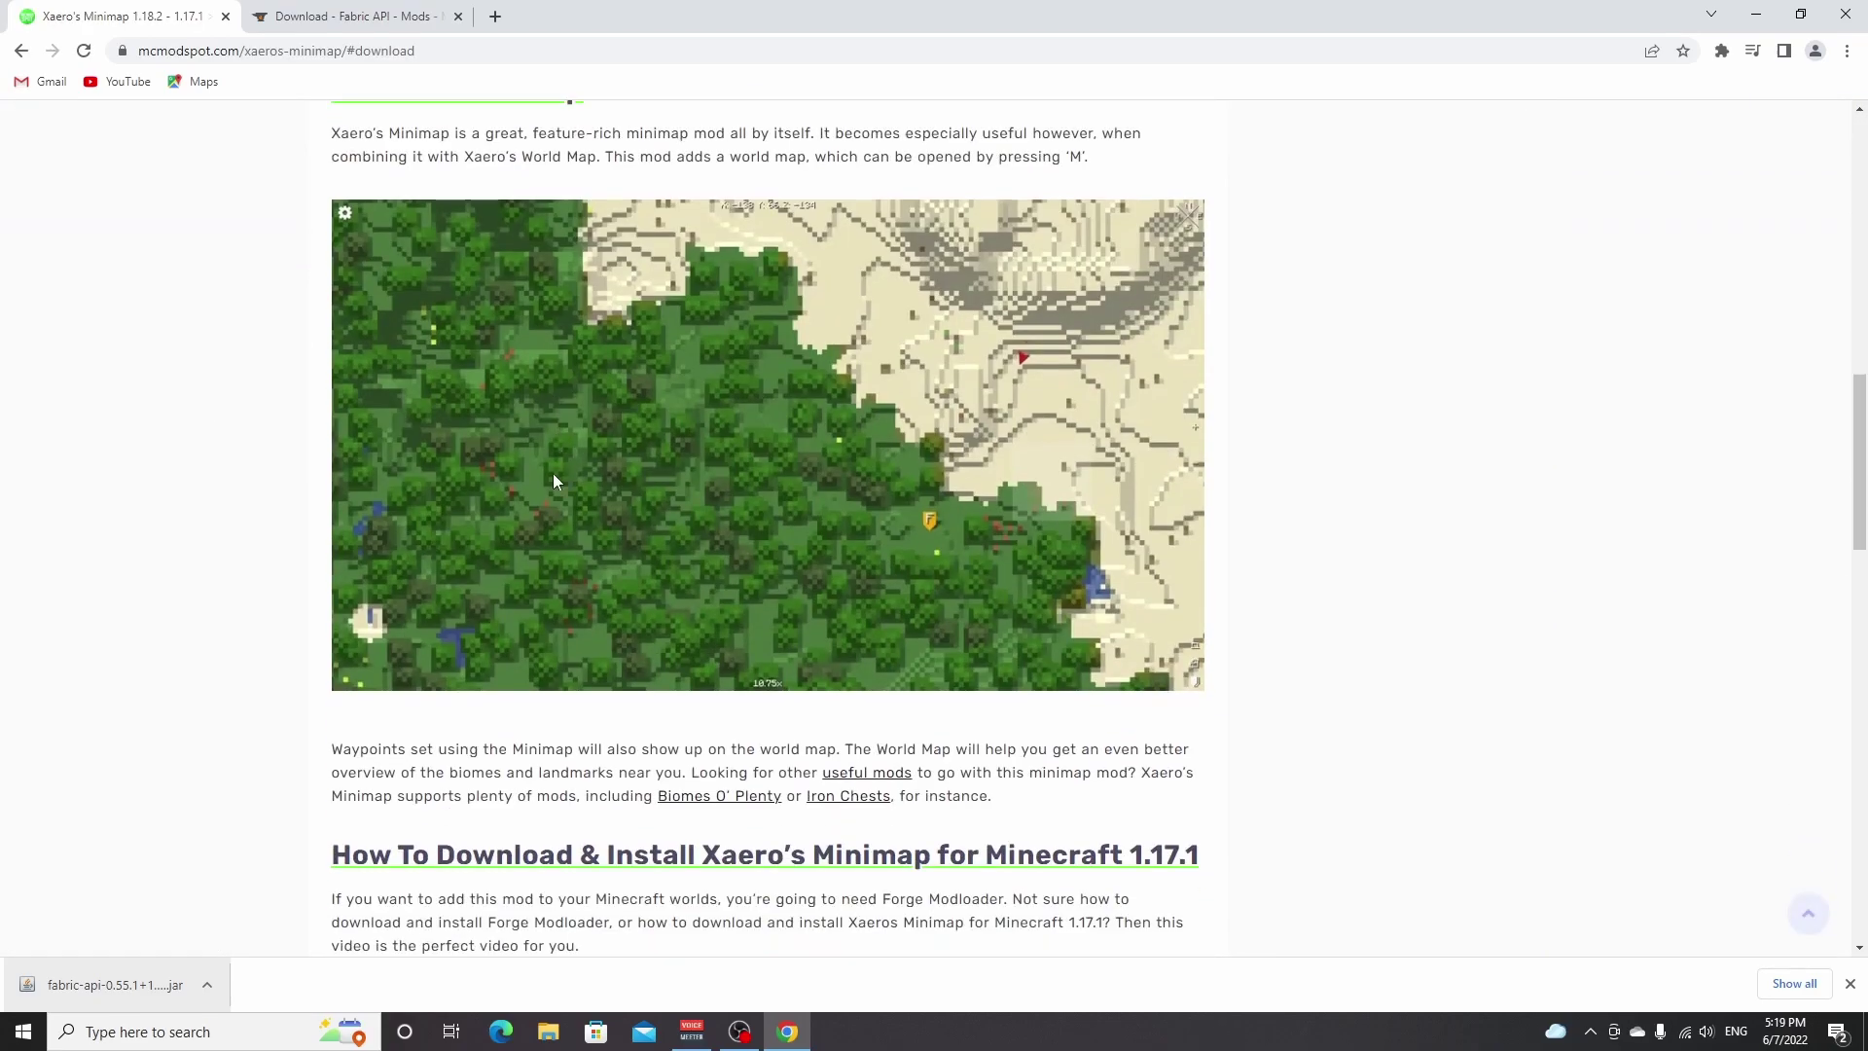
pyautogui.scroll(-10, 553, 473)
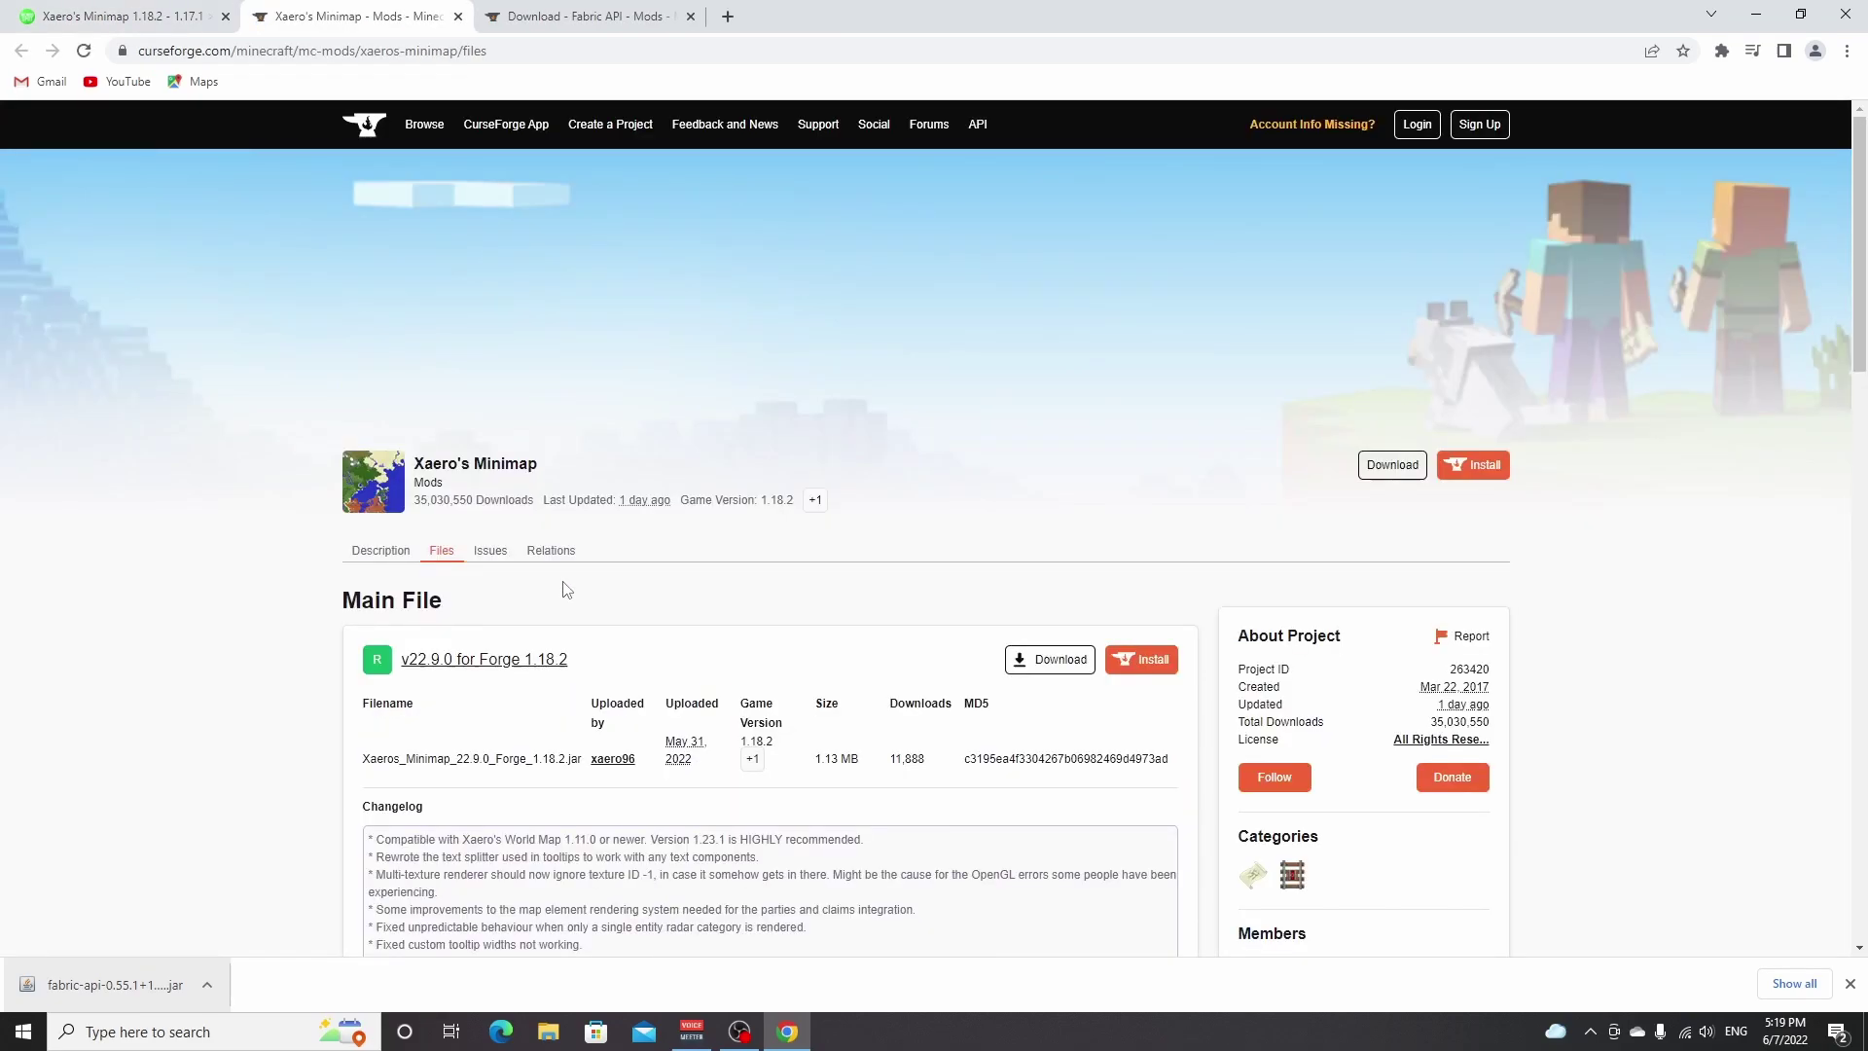
# Step: Download Xaero's Minimap v22.9.2 for Fabric 1.19 and place the jar file on the desktop
pyautogui.scroll(-6, 567, 589)
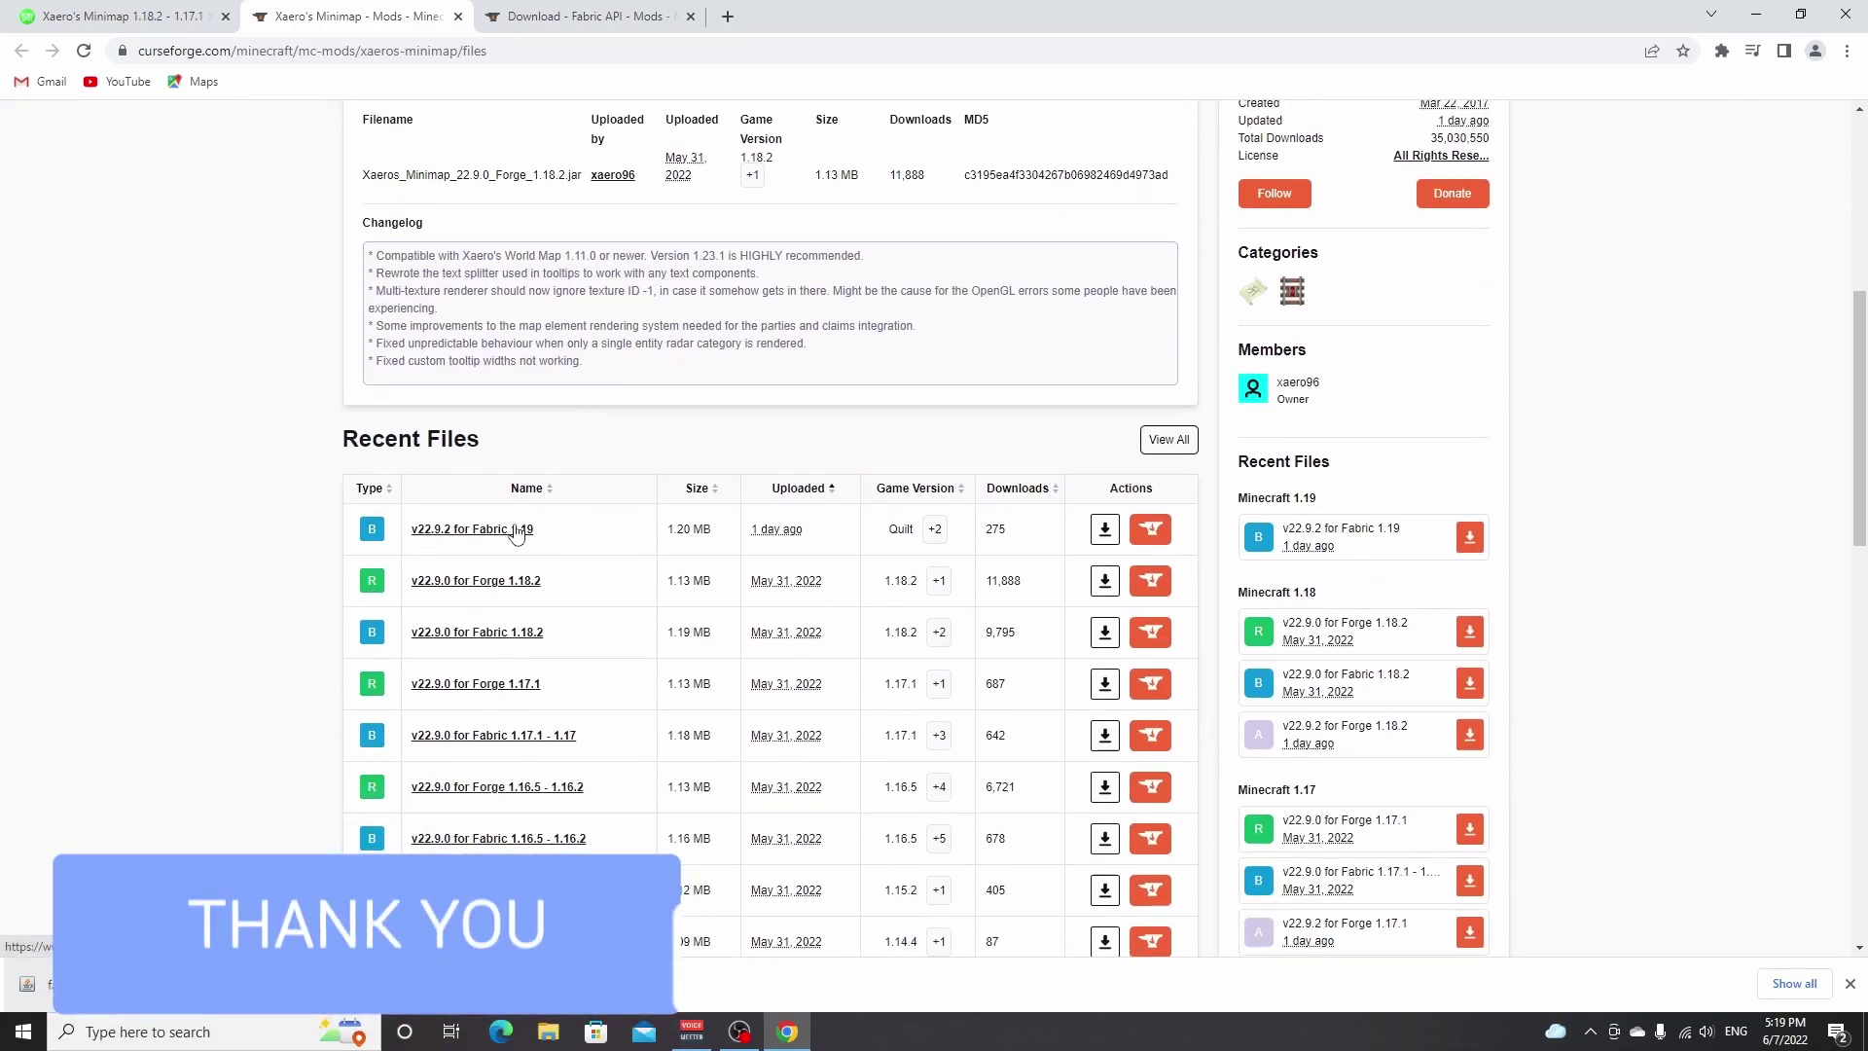
pyautogui.moveTo(932, 530)
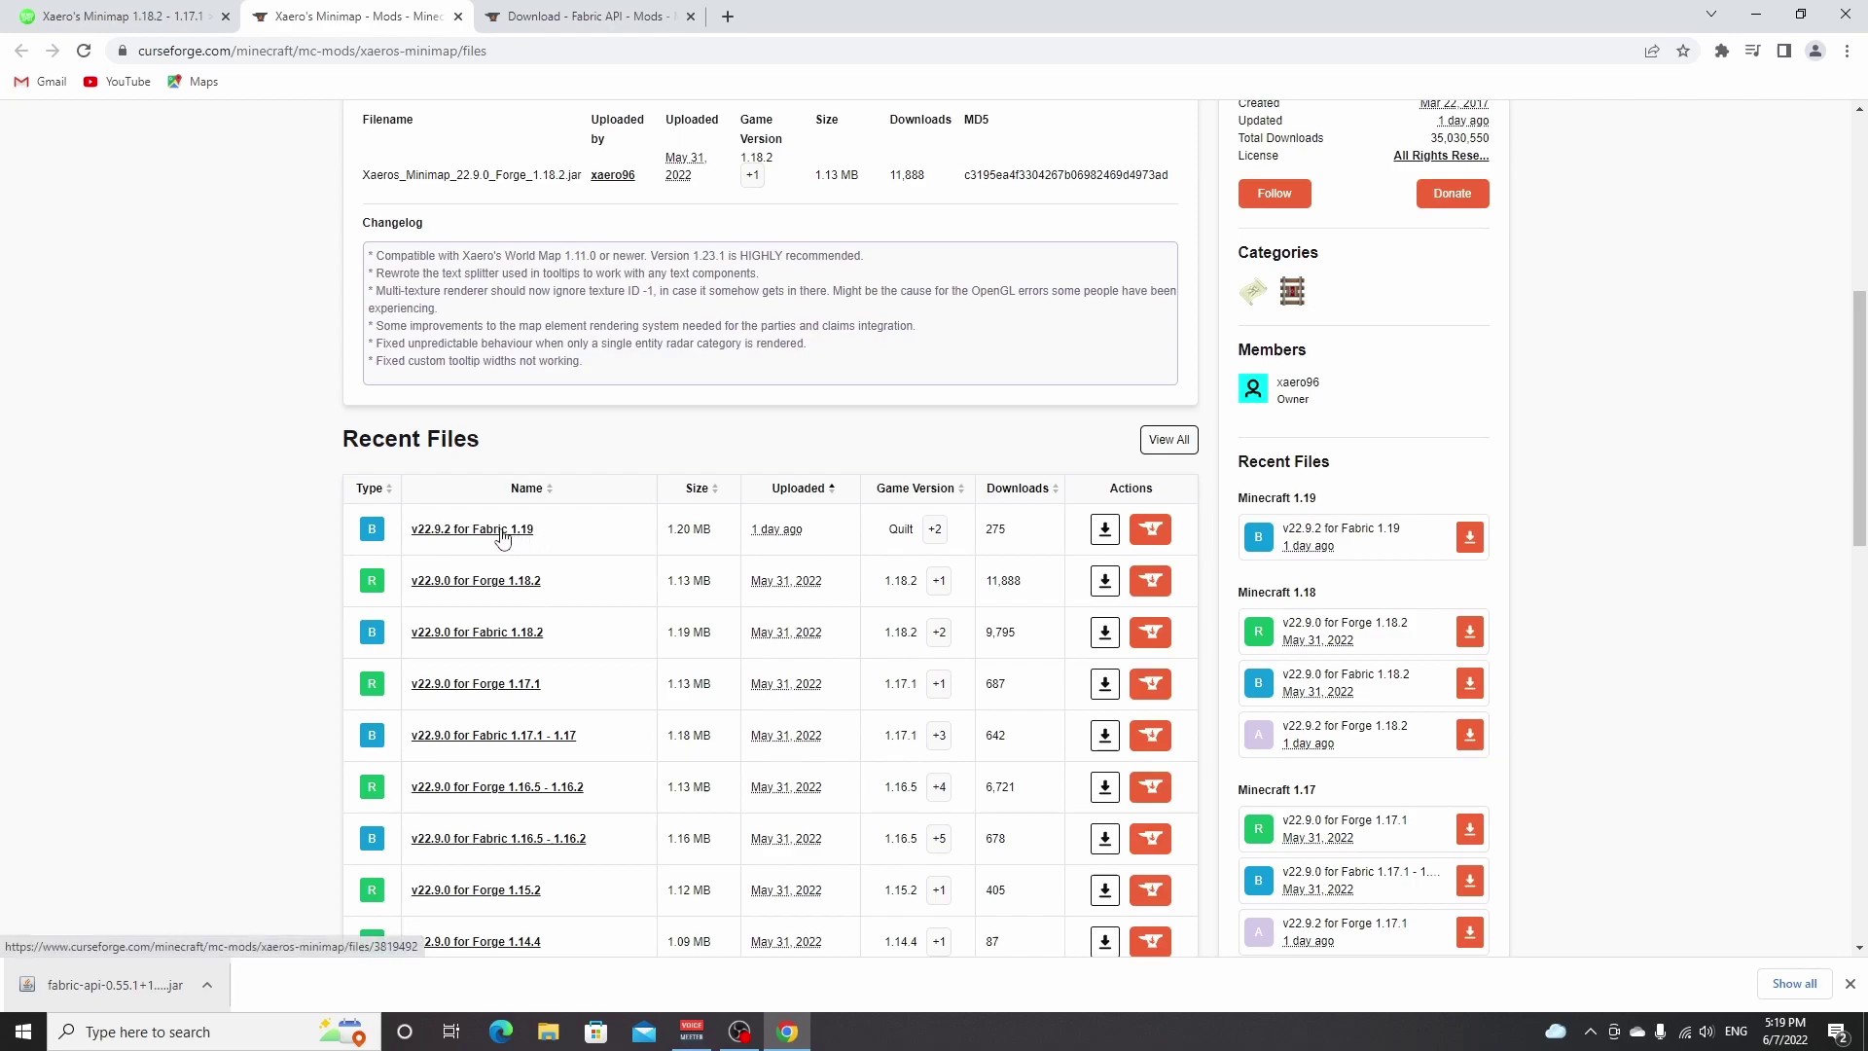
pyautogui.click(1104, 536)
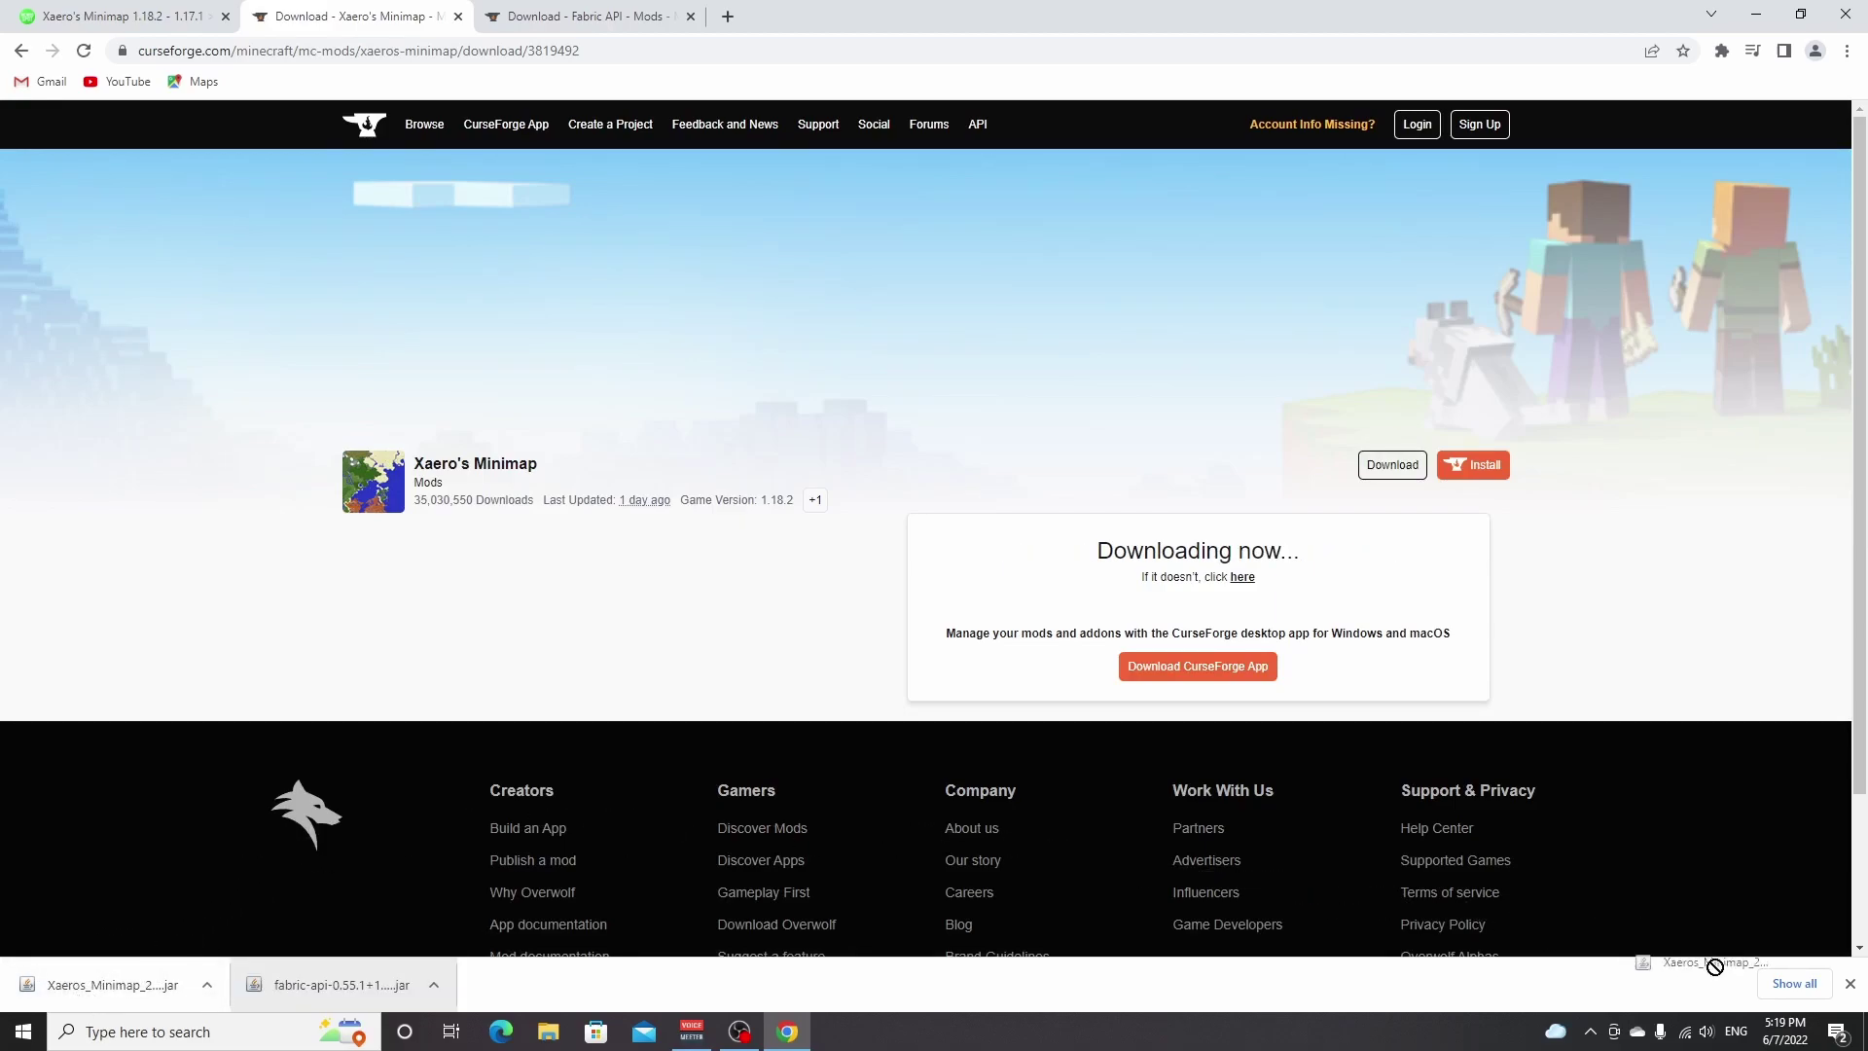
pyautogui.moveTo(1856, 1026); pyautogui.dragTo(294, 62)
pyautogui.click(341, 203)
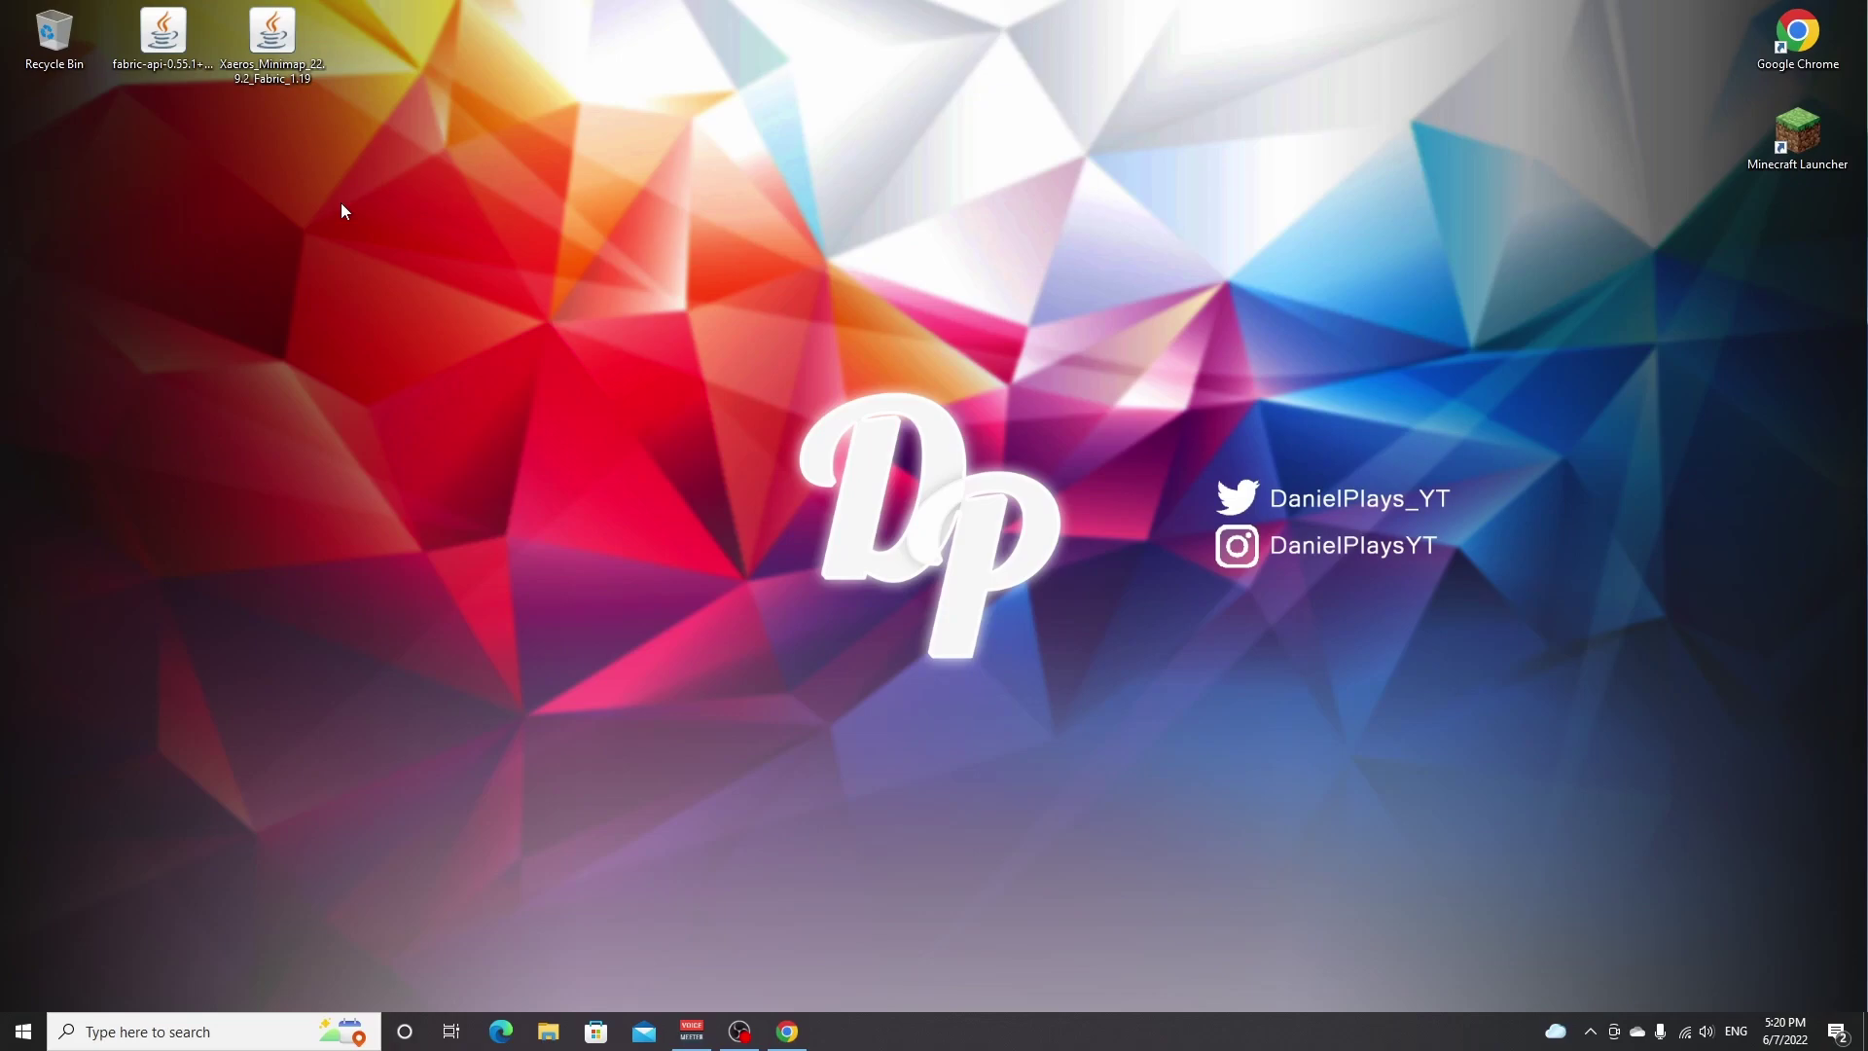
# Step: Find %appdata% with the Windows search and open the .minecraft folder inside Roaming
pyautogui.click(230, 1033)
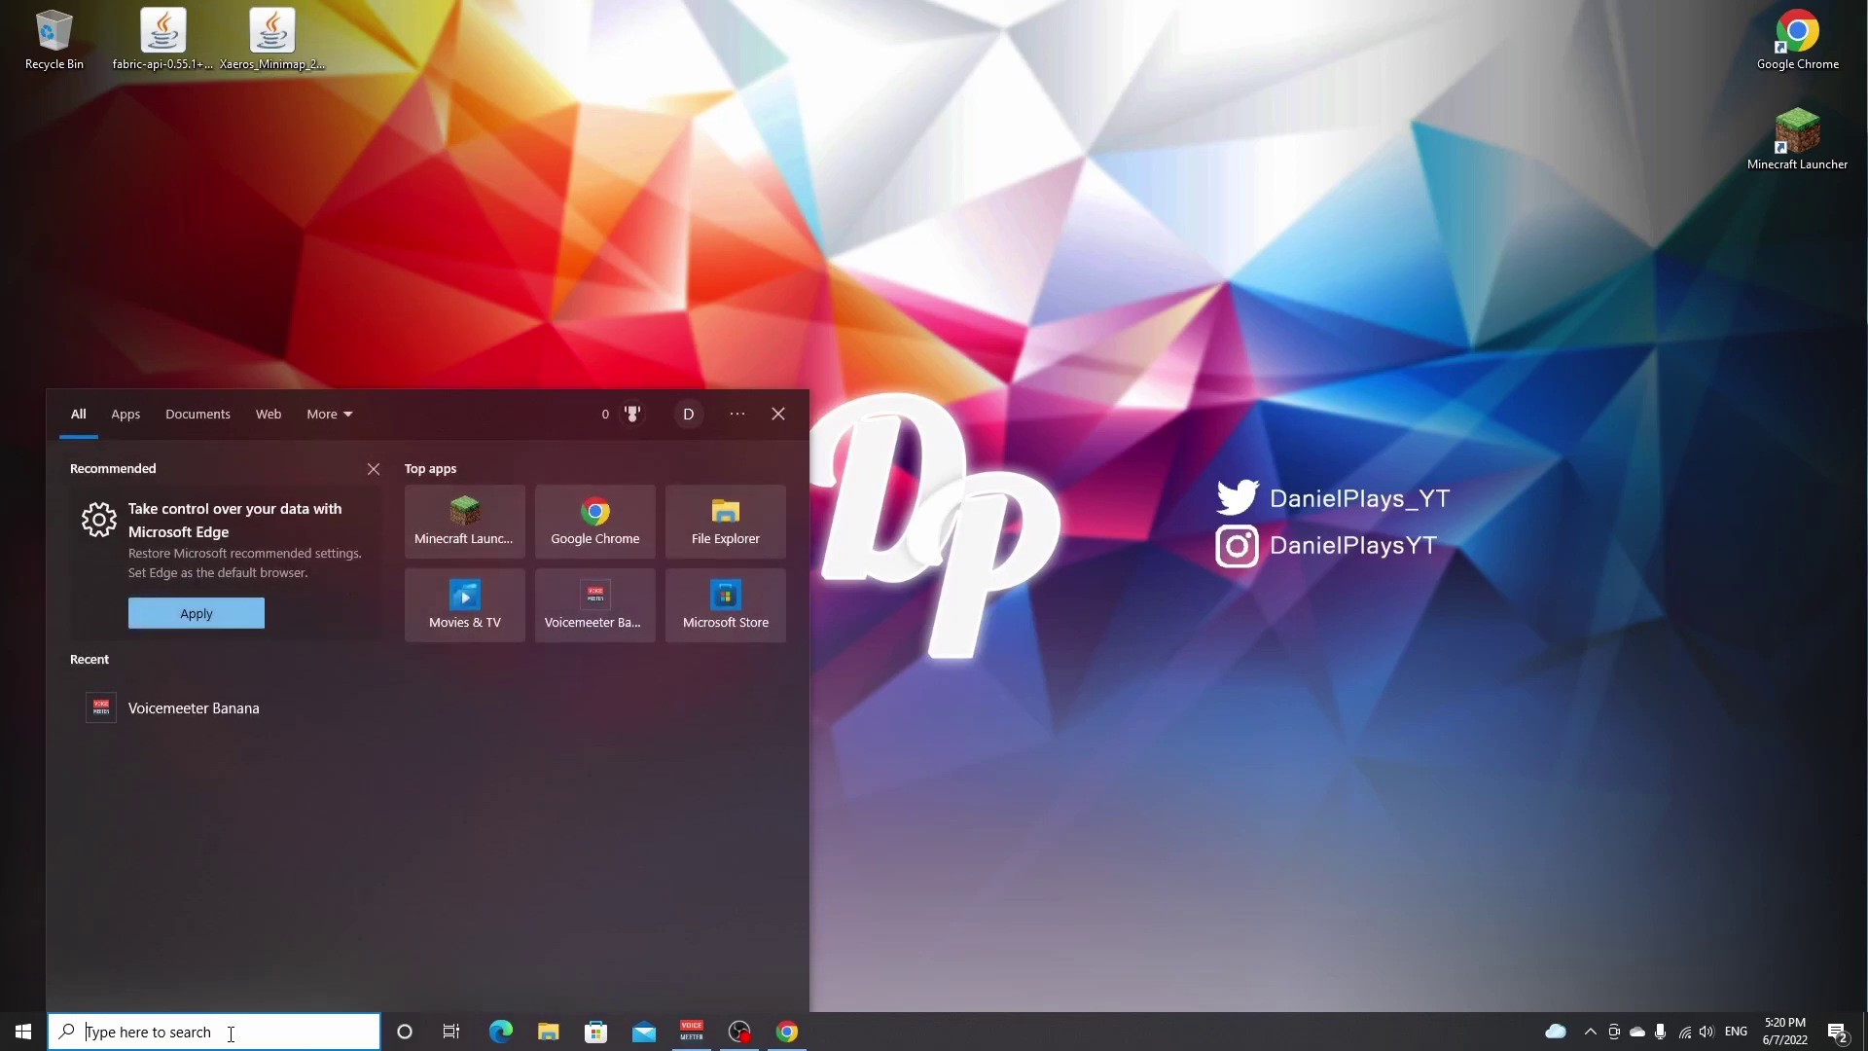
pyautogui.write('%appdata%')
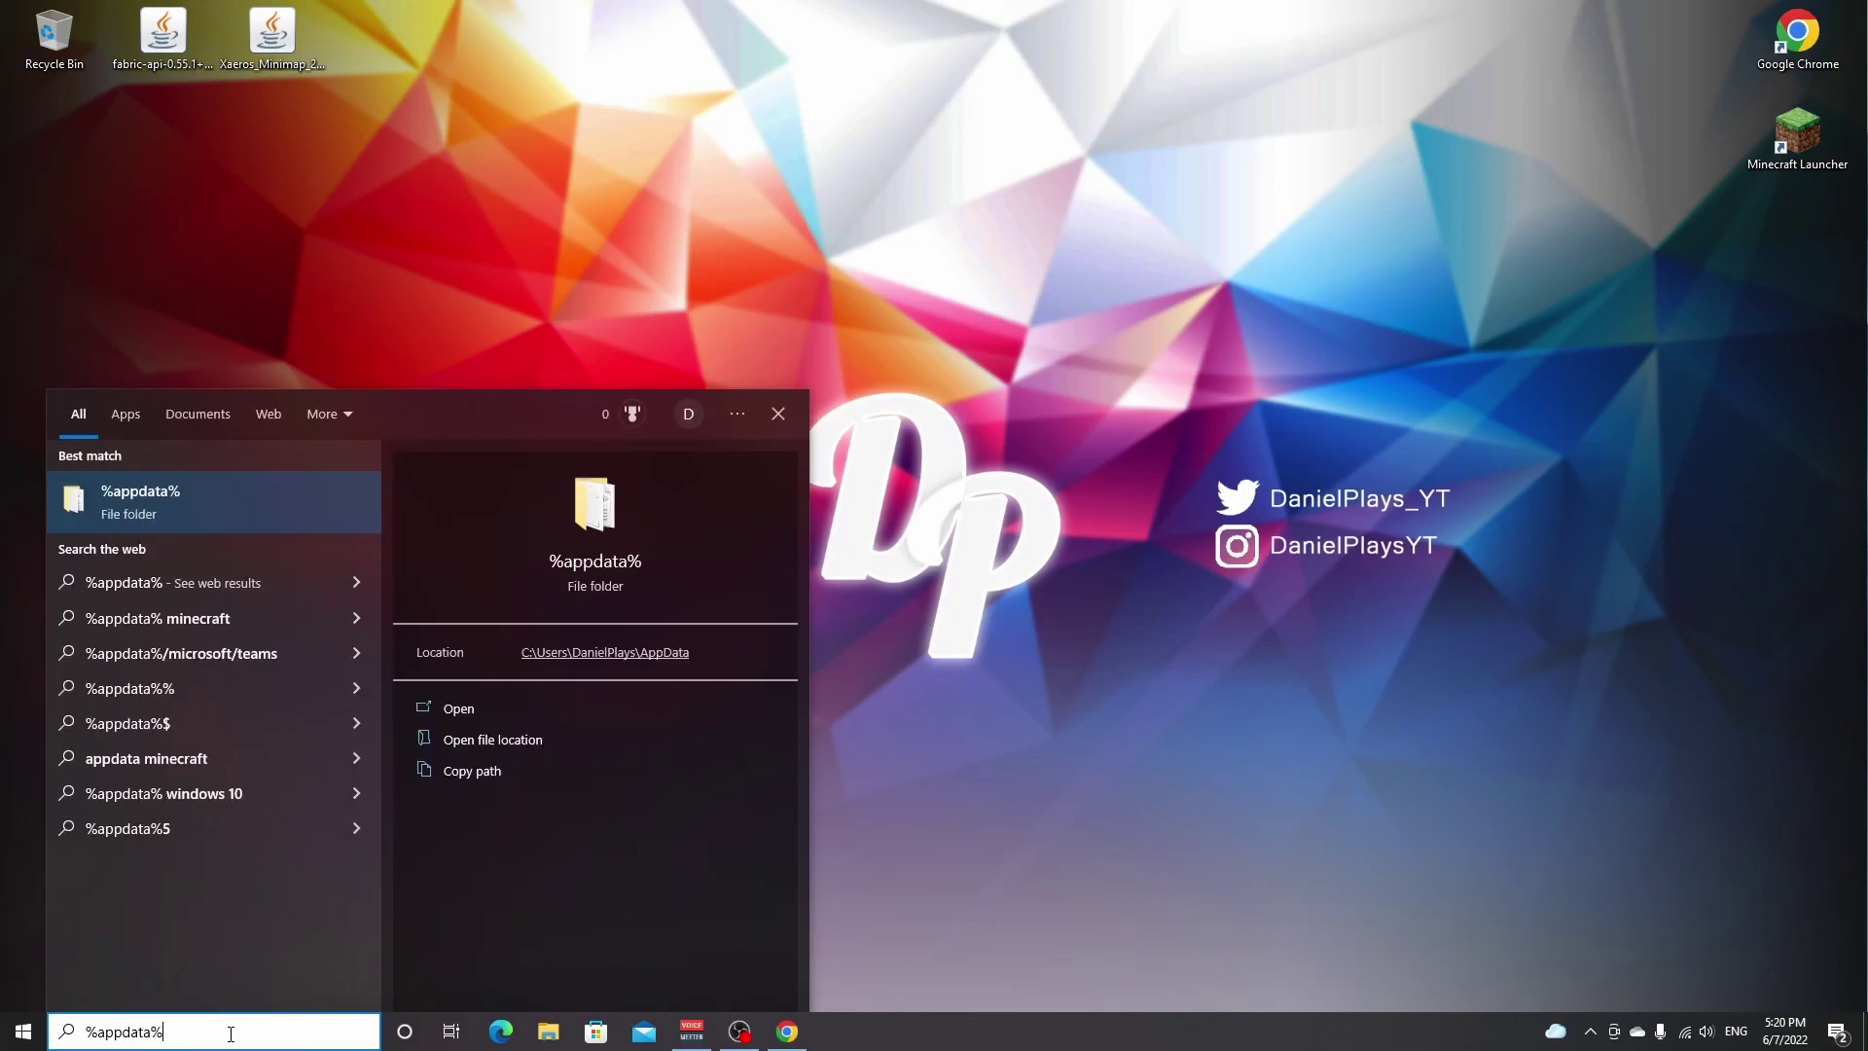
pyautogui.press('Return')
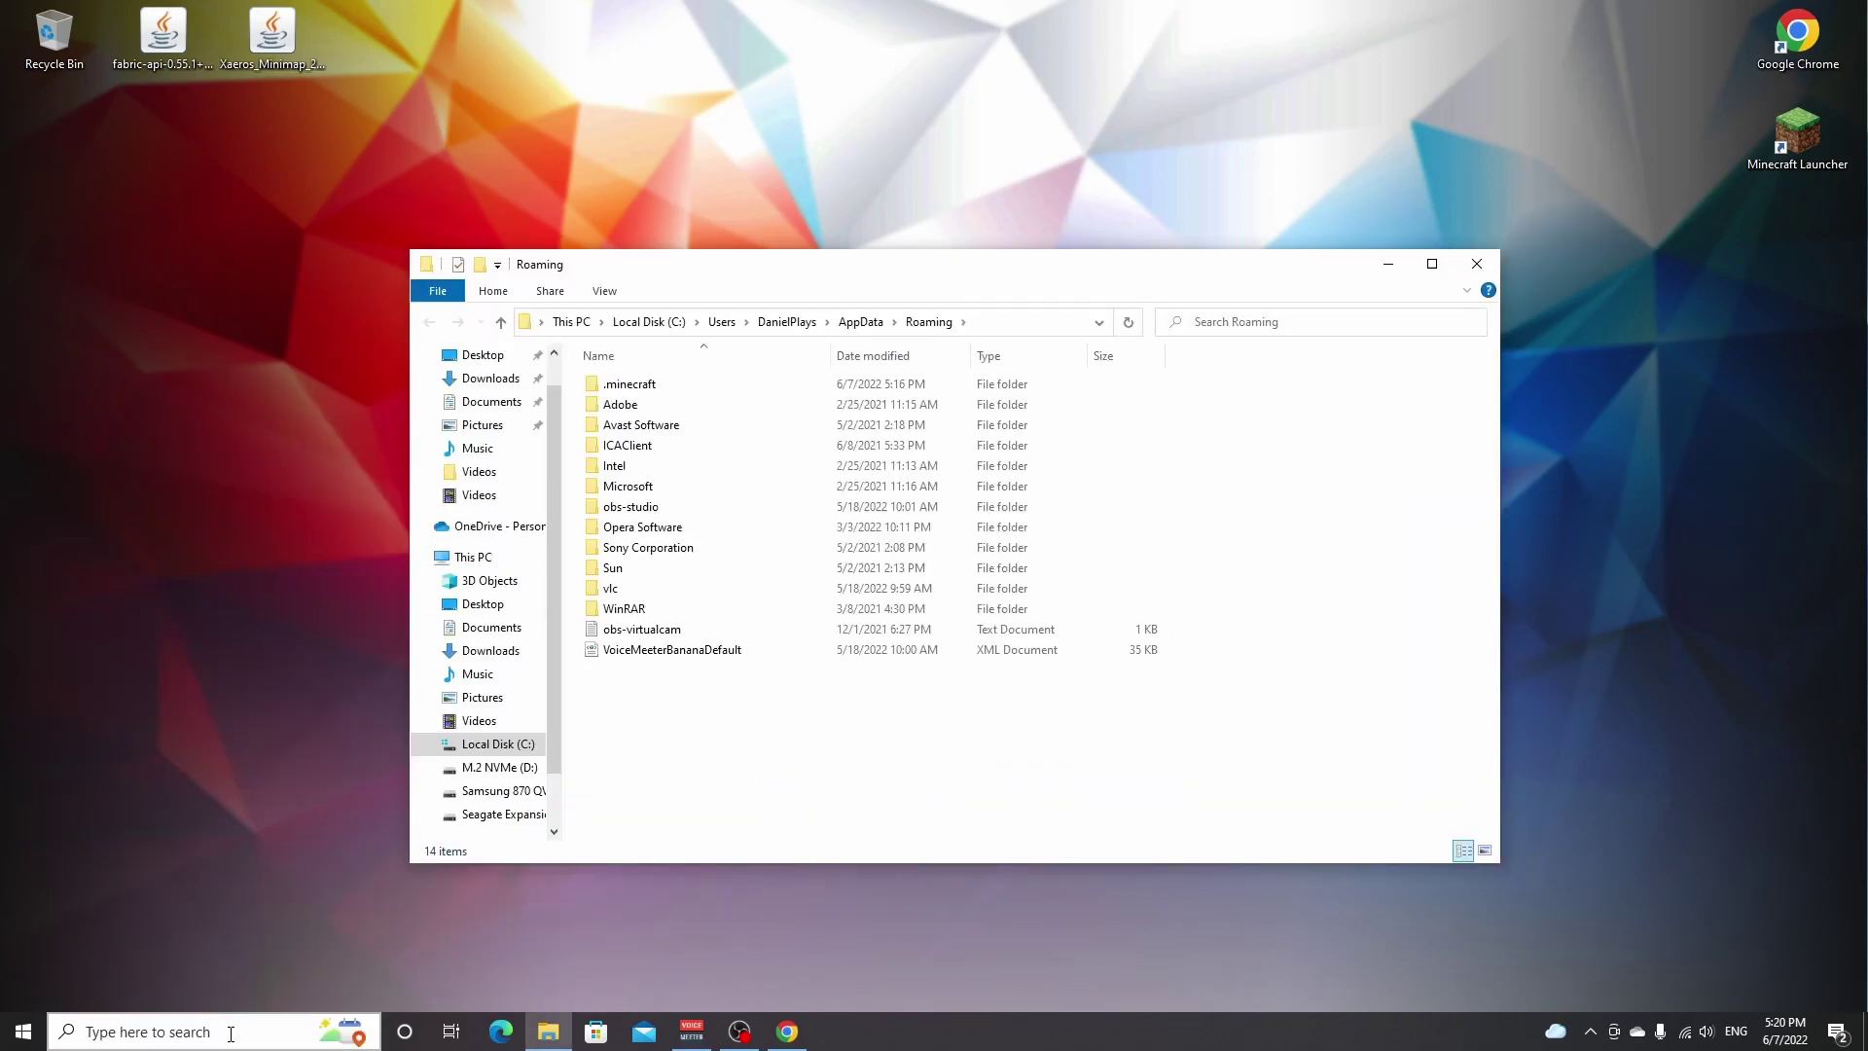
pyautogui.doubleClick(659, 389)
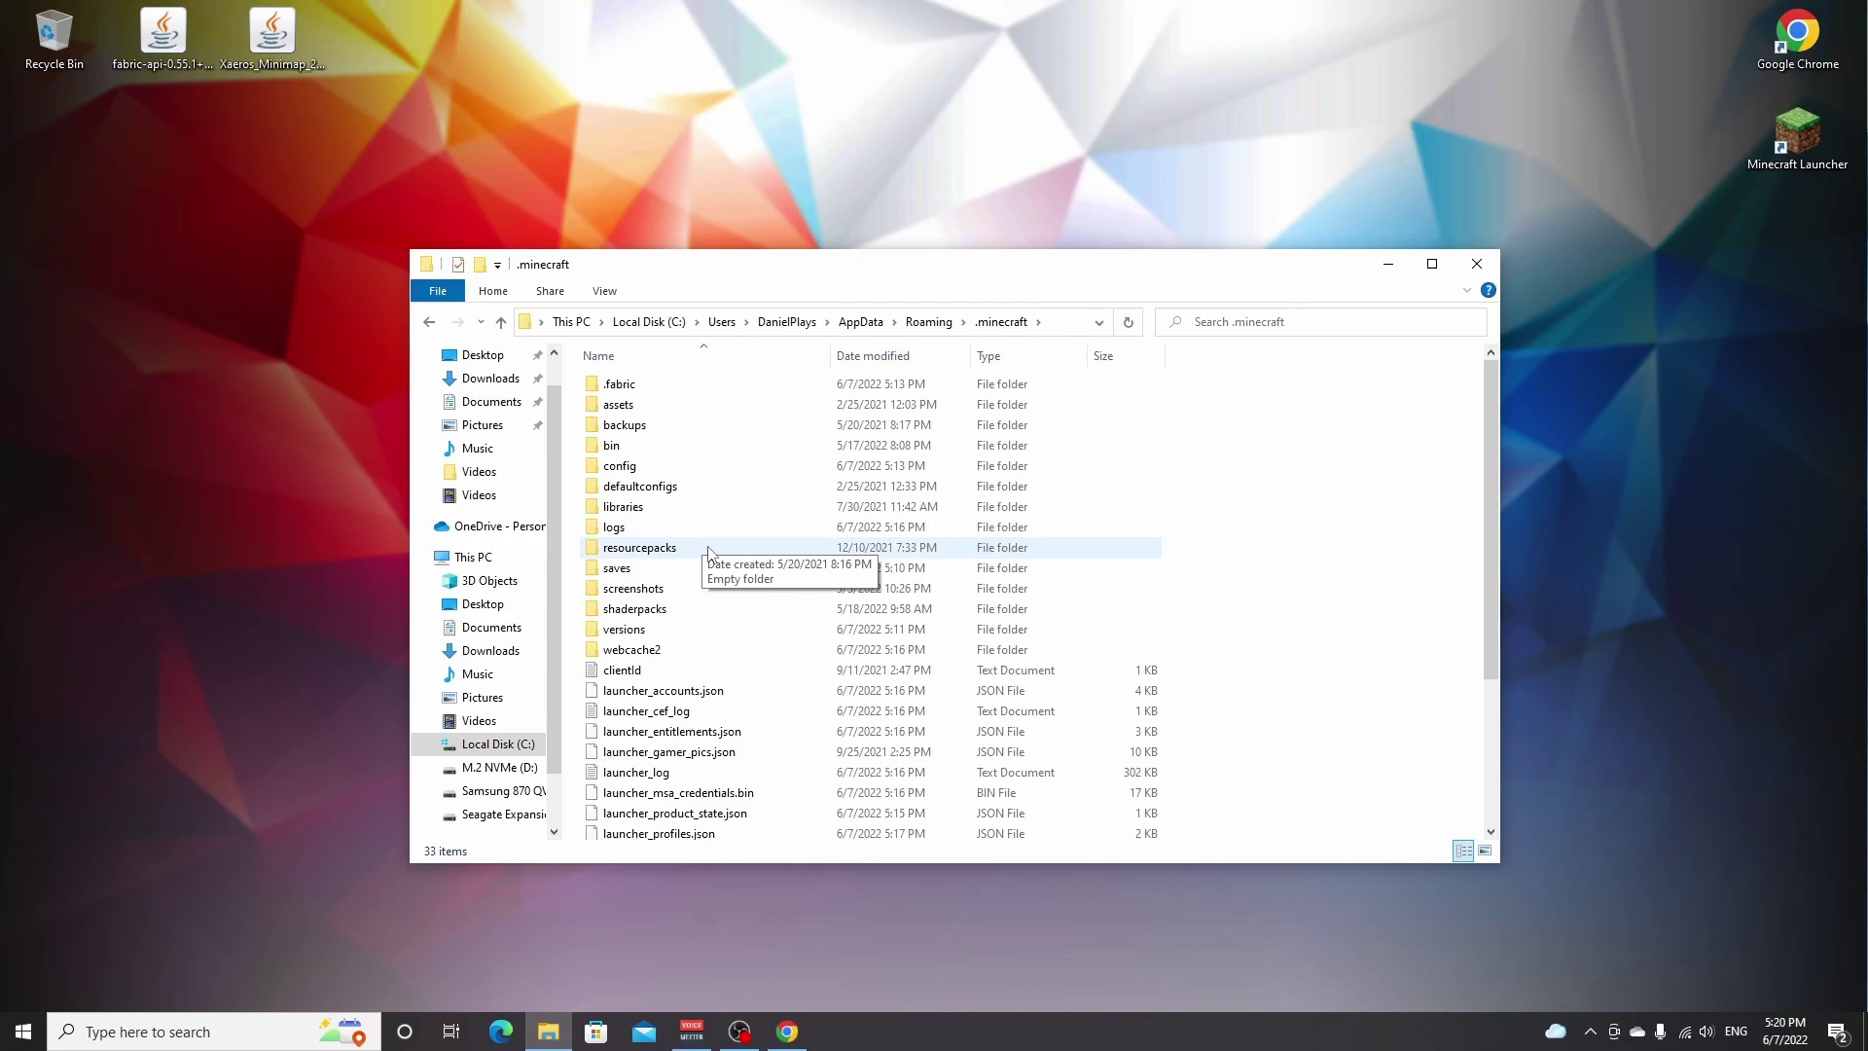
# Step: Create a new folder named mods in the .minecraft folder
pyautogui.rightClick(1235, 523)
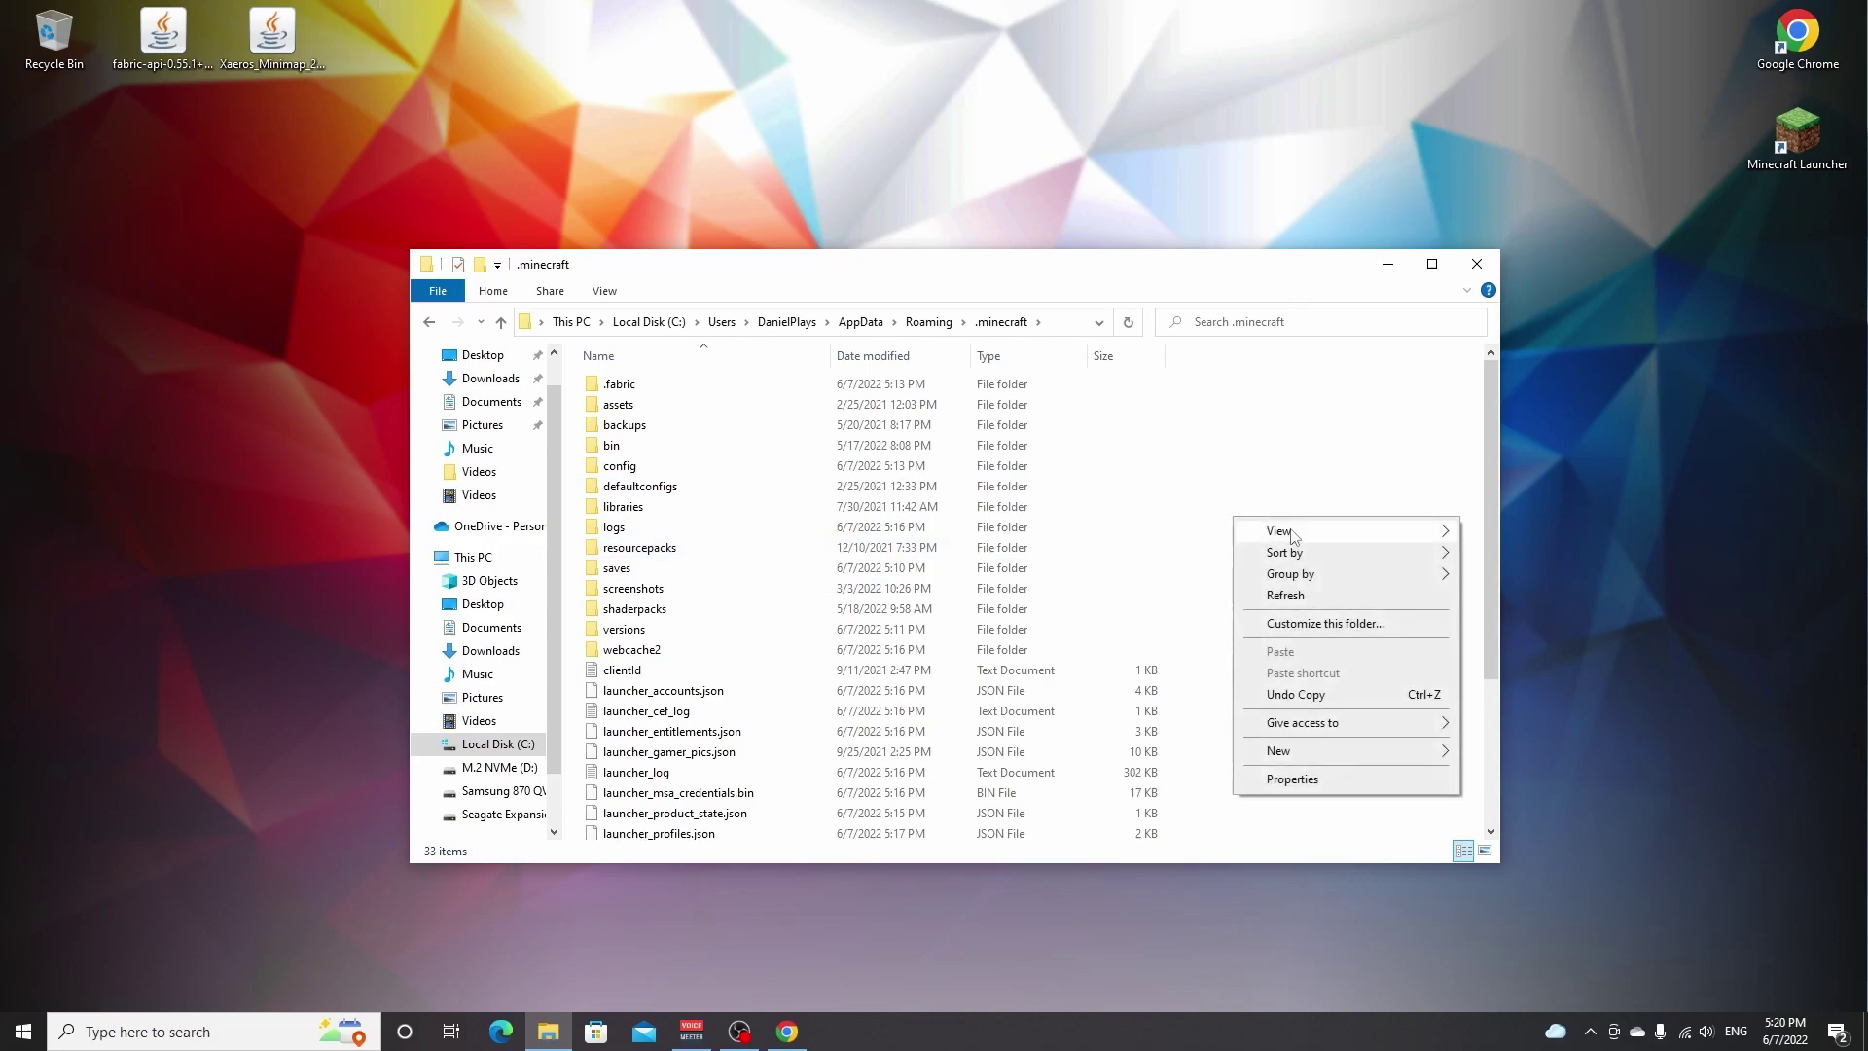
pyautogui.moveTo(1333, 759)
pyautogui.click(1508, 755)
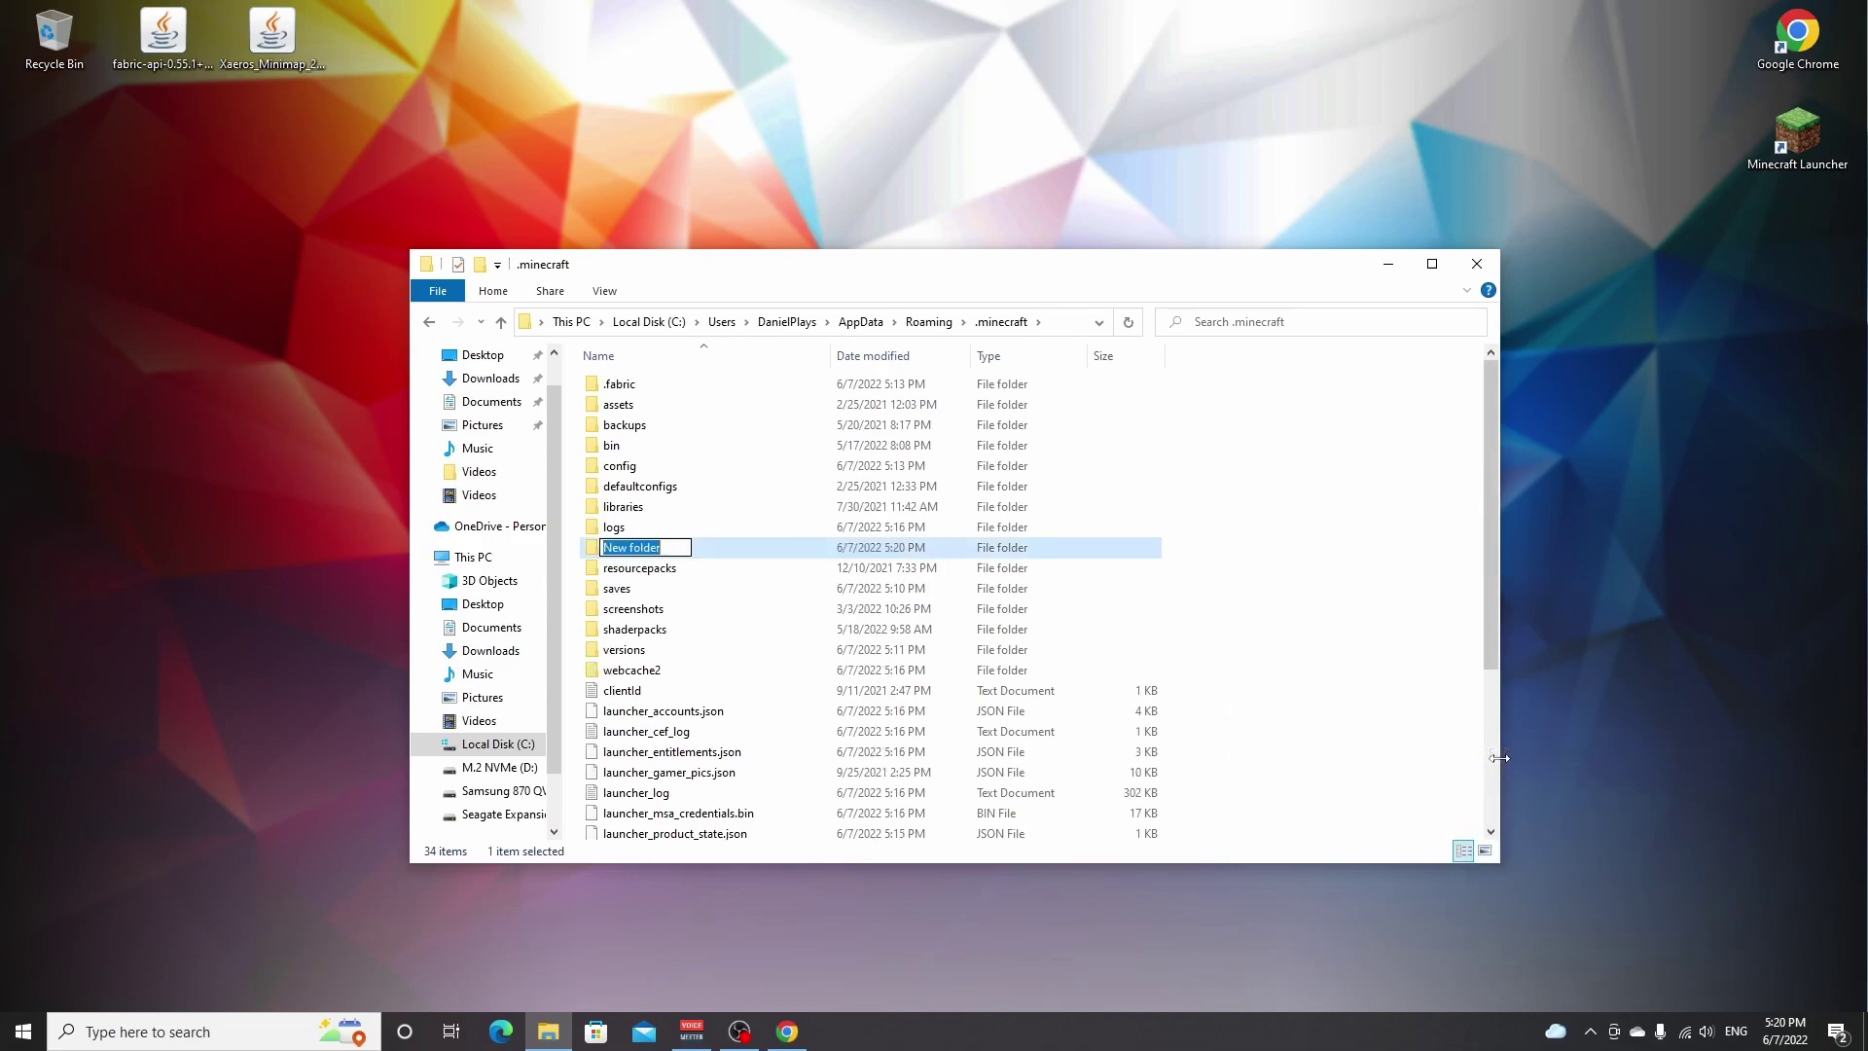
pyautogui.write('mods')
pyautogui.press('Return')
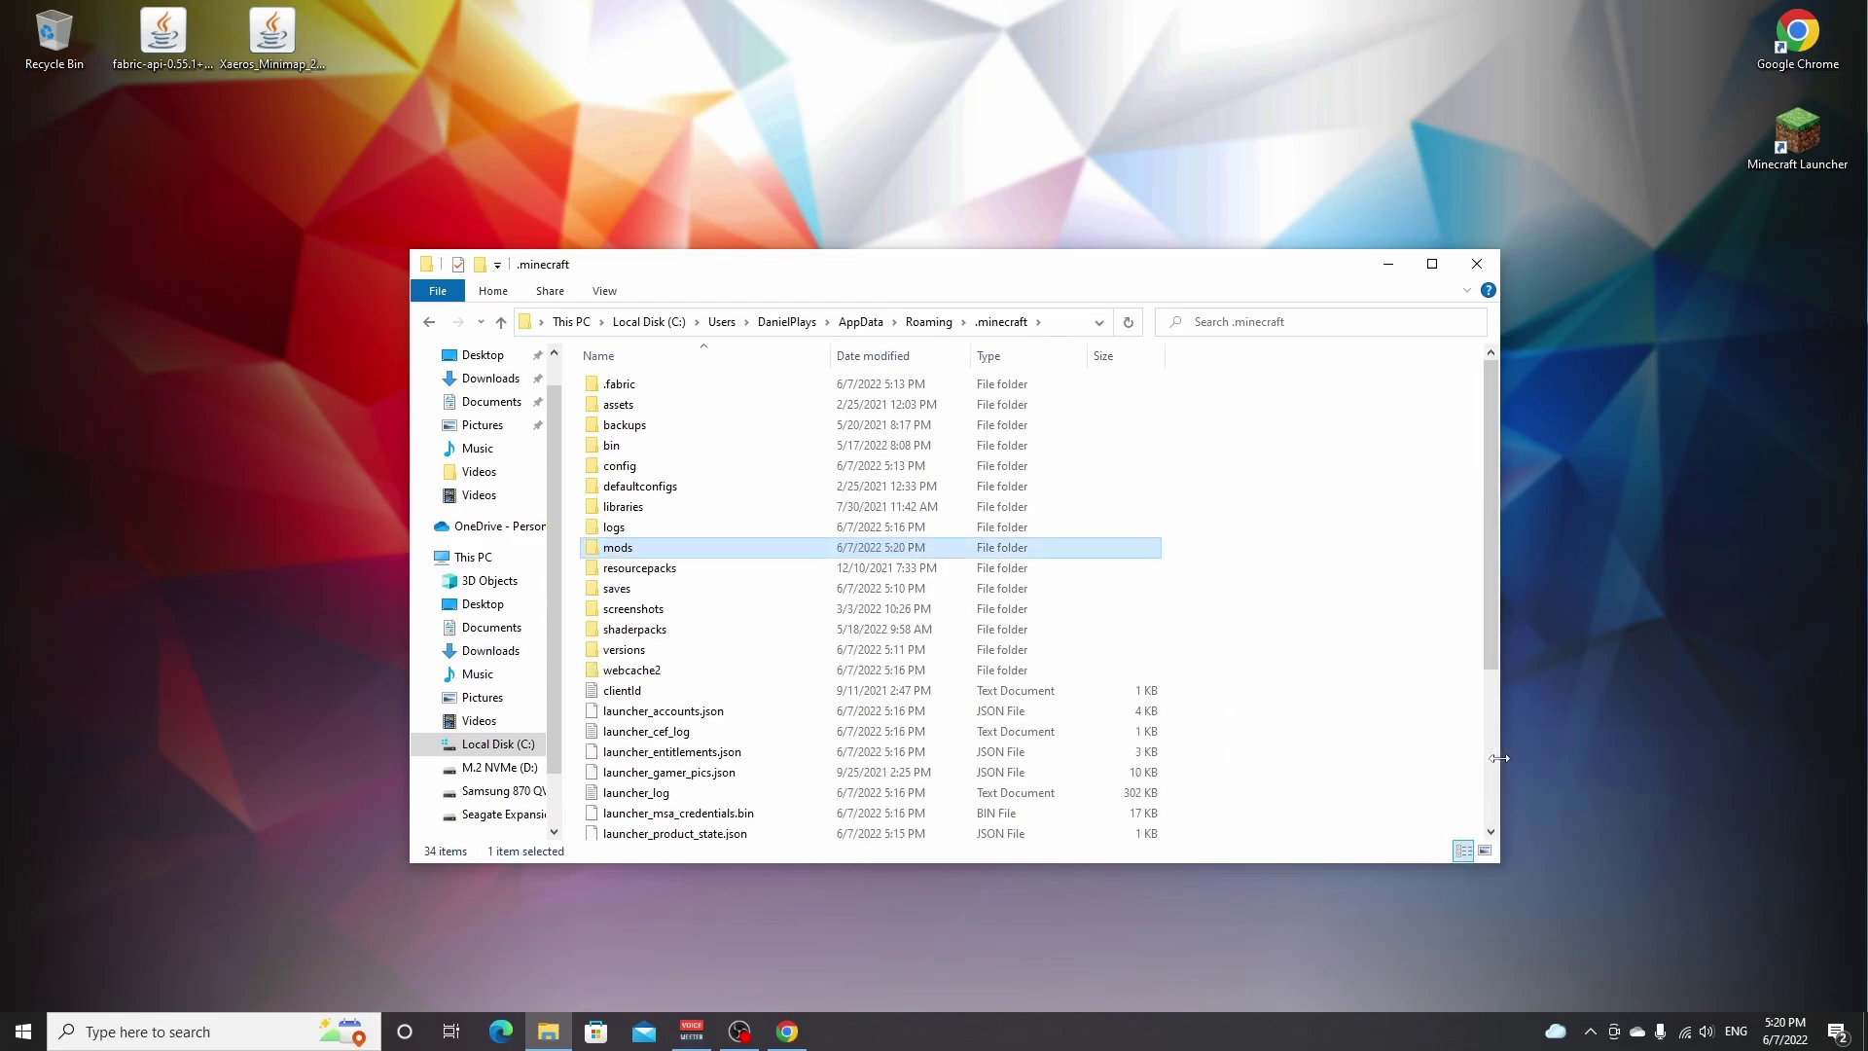
# Step: Move the Fabric API and Xaero's Minimap jar files from the desktop into the mods folder and close File Explorer
pyautogui.doubleClick(1143, 556)
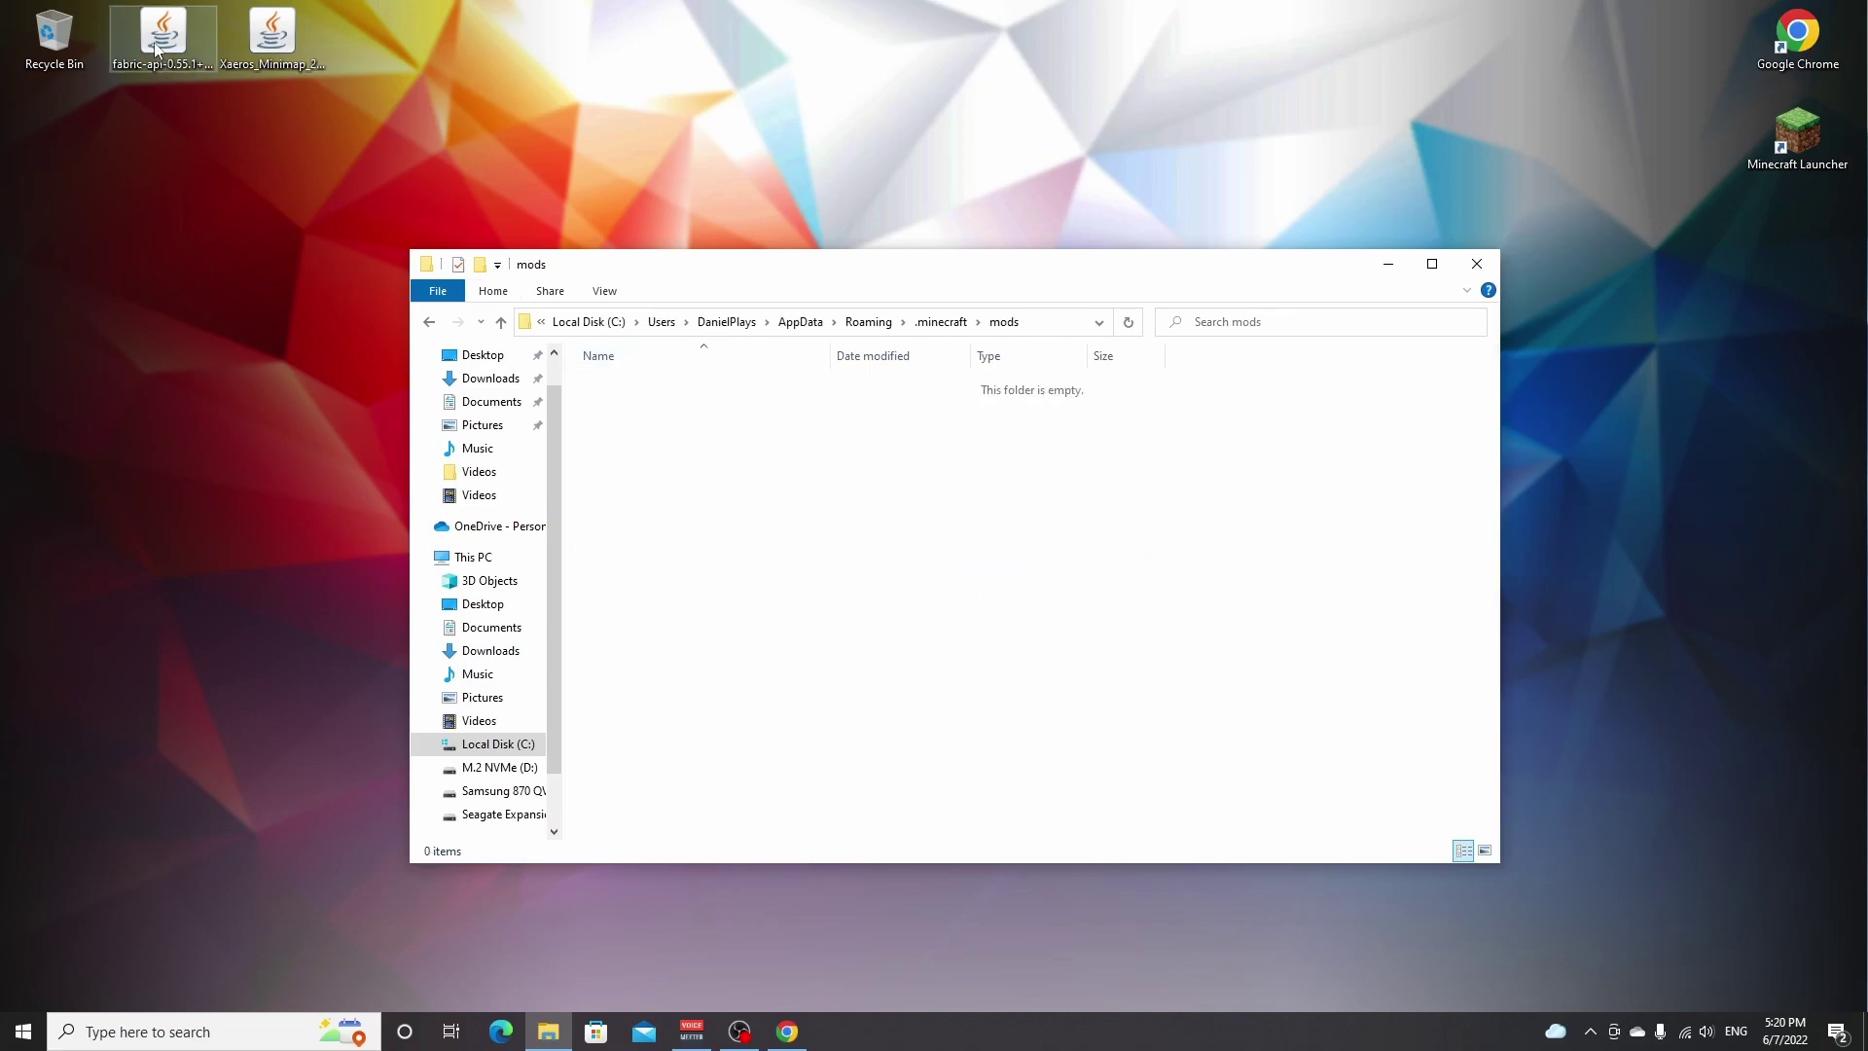
pyautogui.moveTo(158, 48); pyautogui.dragTo(746, 525)
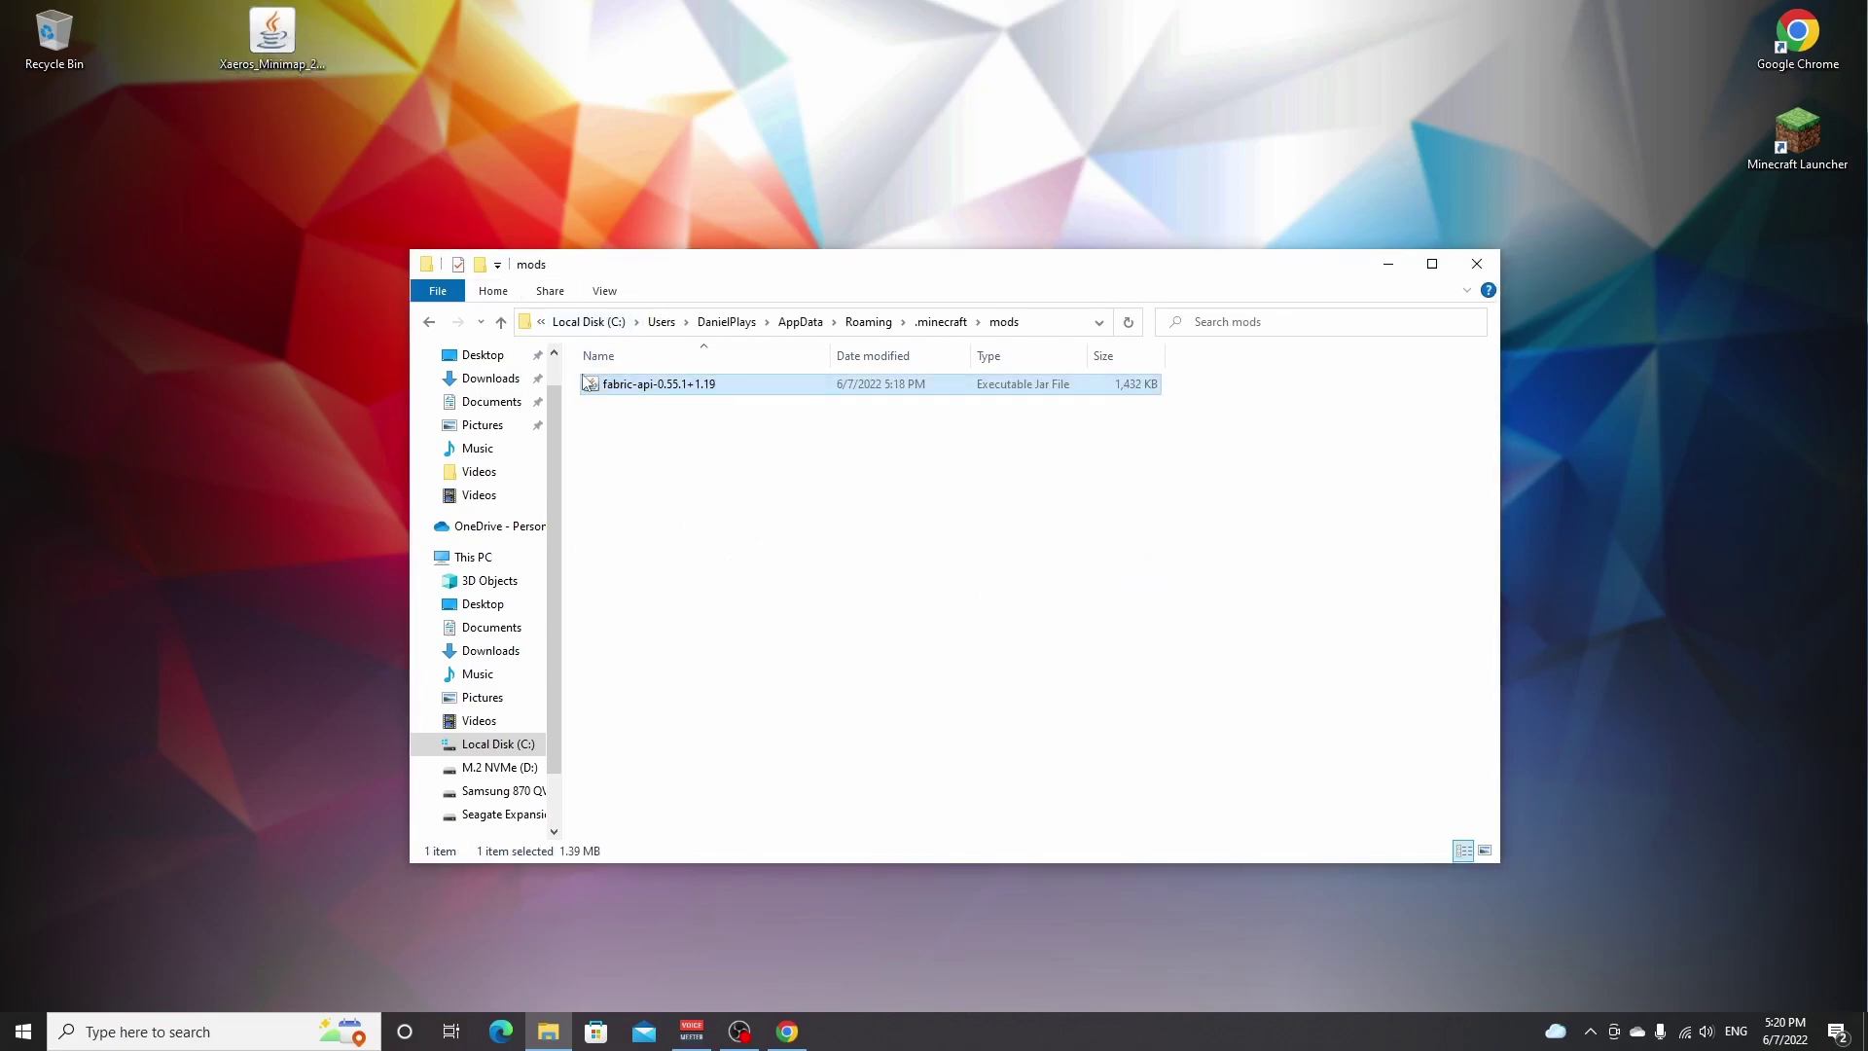
pyautogui.moveTo(273, 34); pyautogui.dragTo(729, 545)
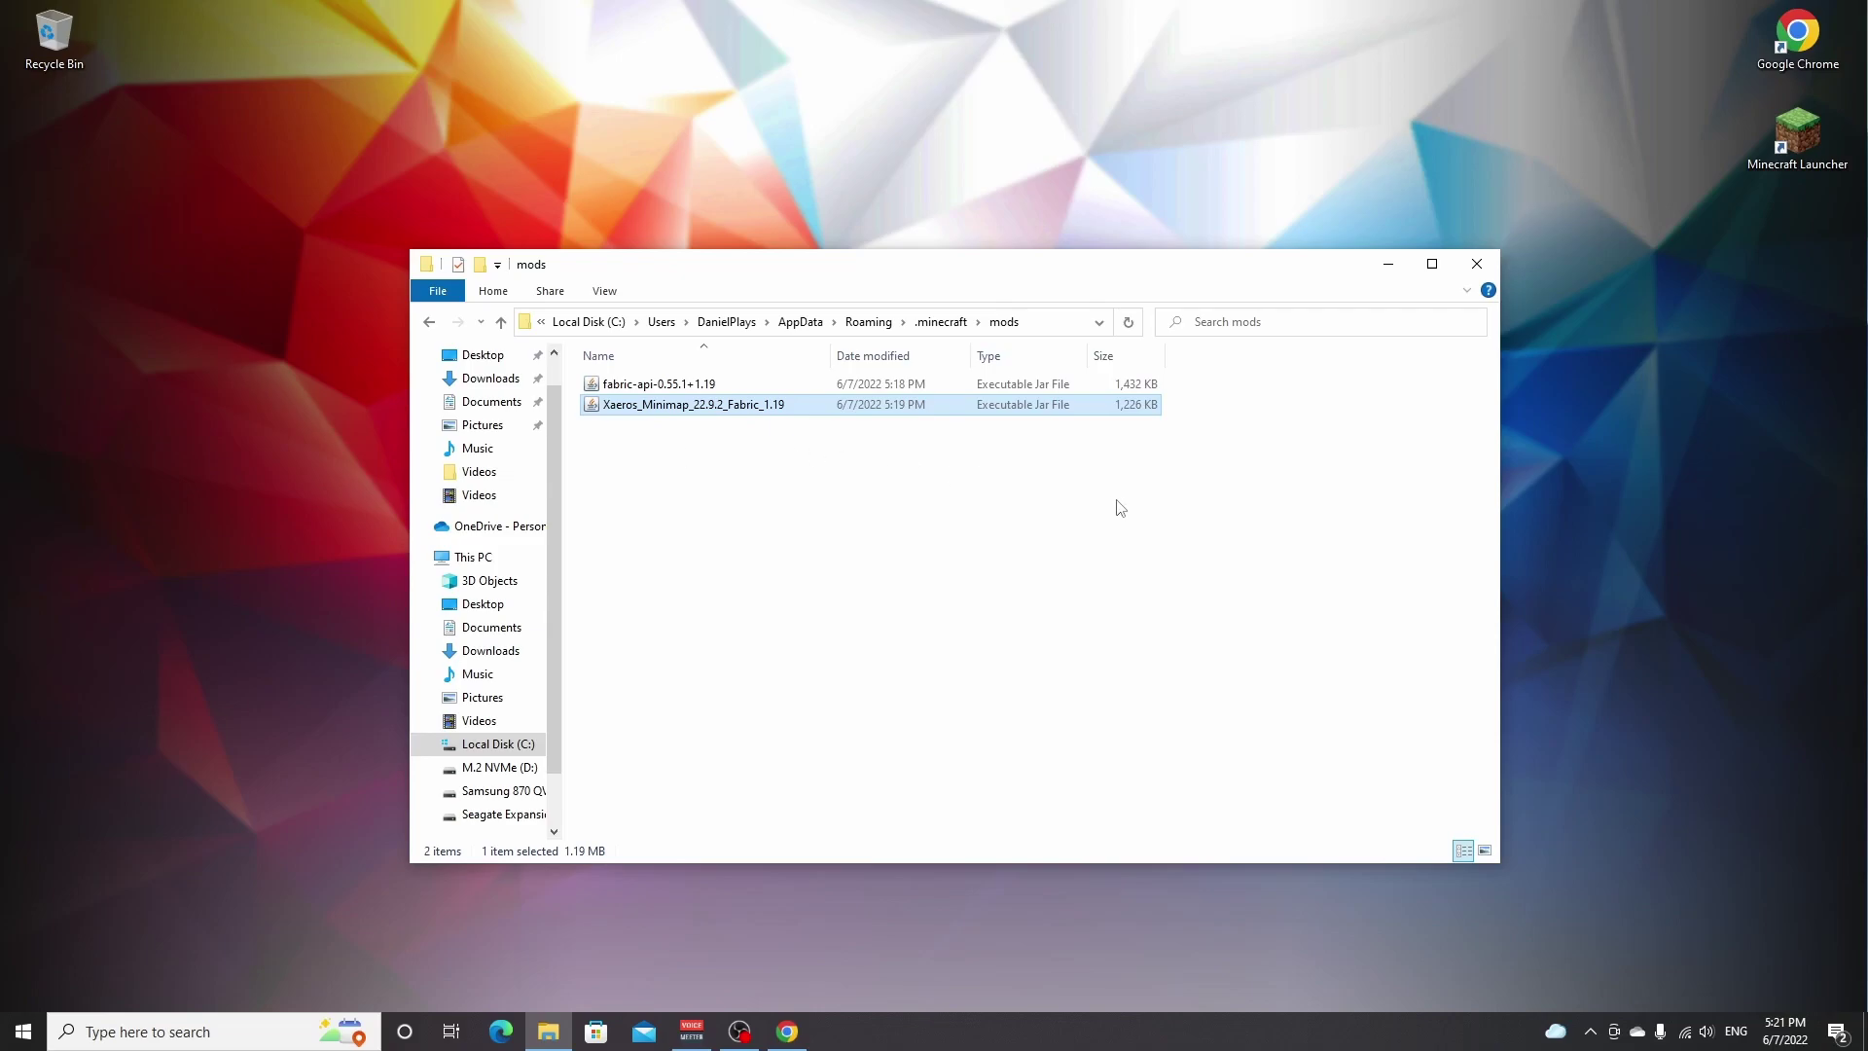
pyautogui.click(1476, 265)
# Step: Open the Minecraft Launcher and select the fabric-loader-1.19 installation for Minecraft: Java Edition
pyautogui.doubleClick(1799, 141)
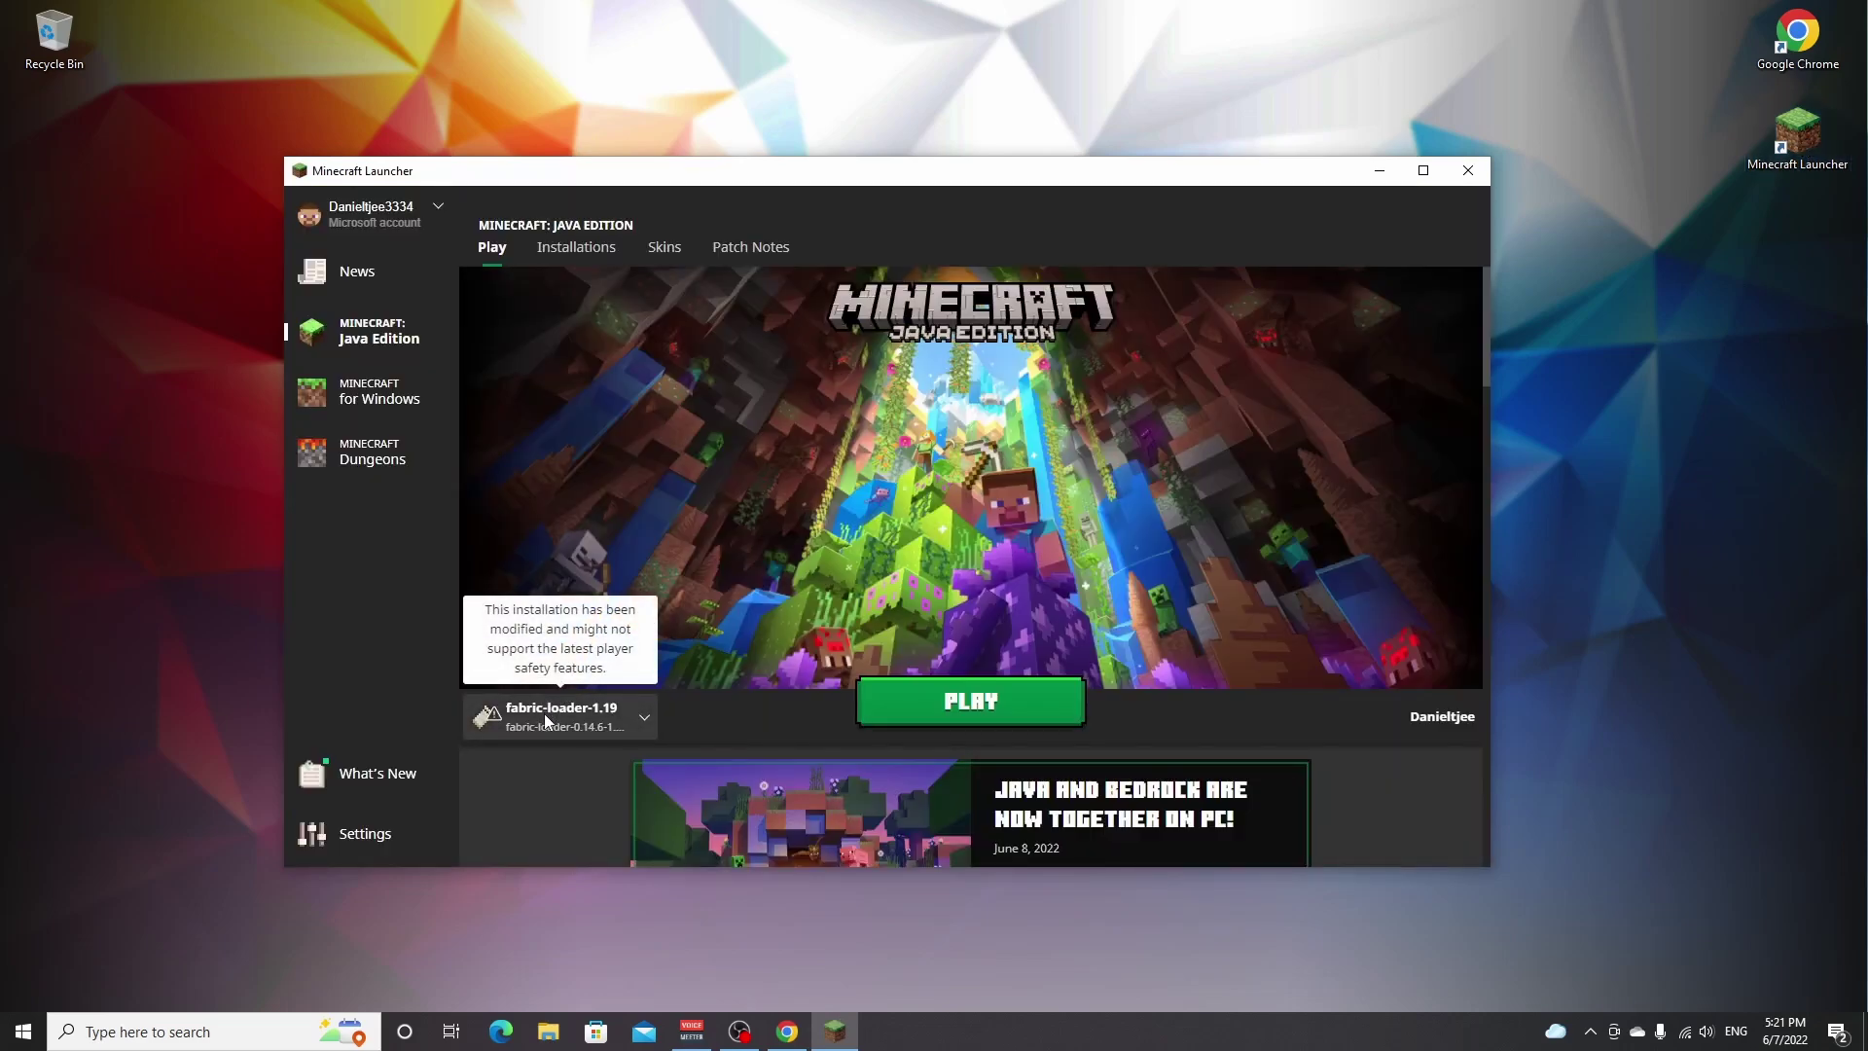
pyautogui.click(641, 717)
pyautogui.click(545, 619)
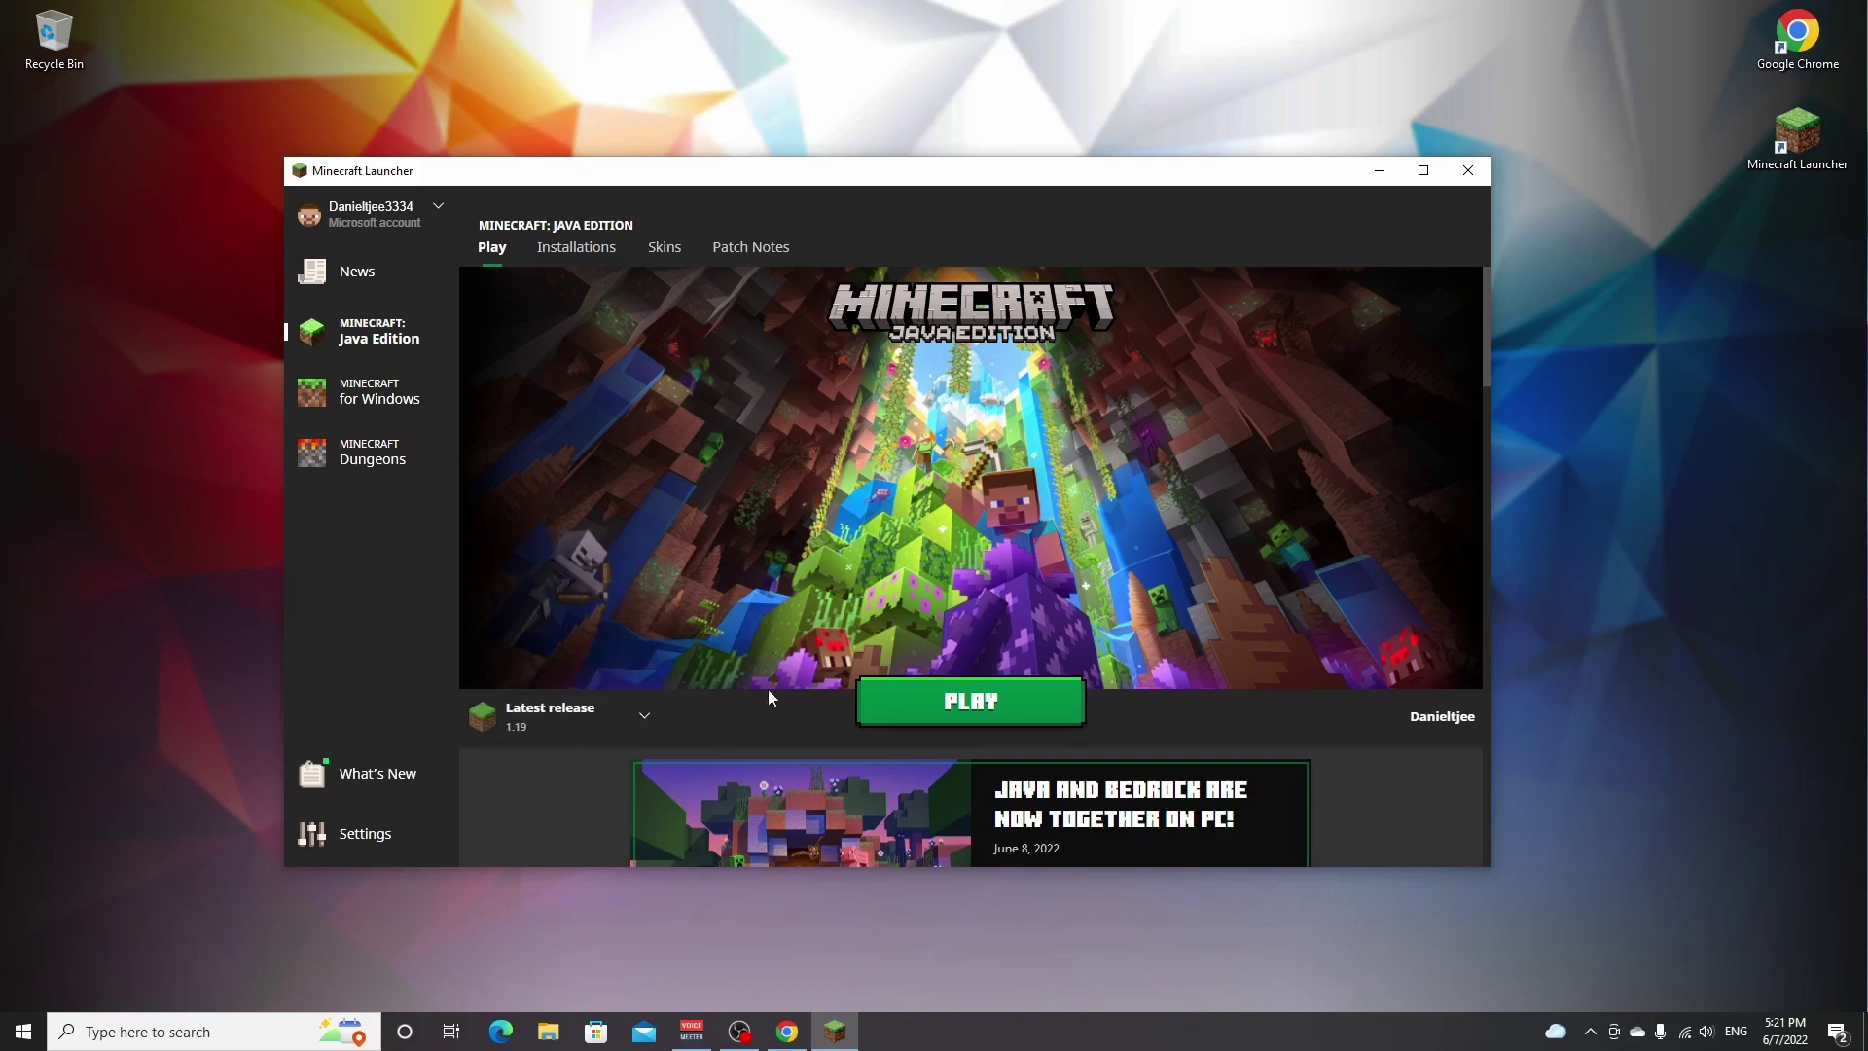
pyautogui.click(644, 720)
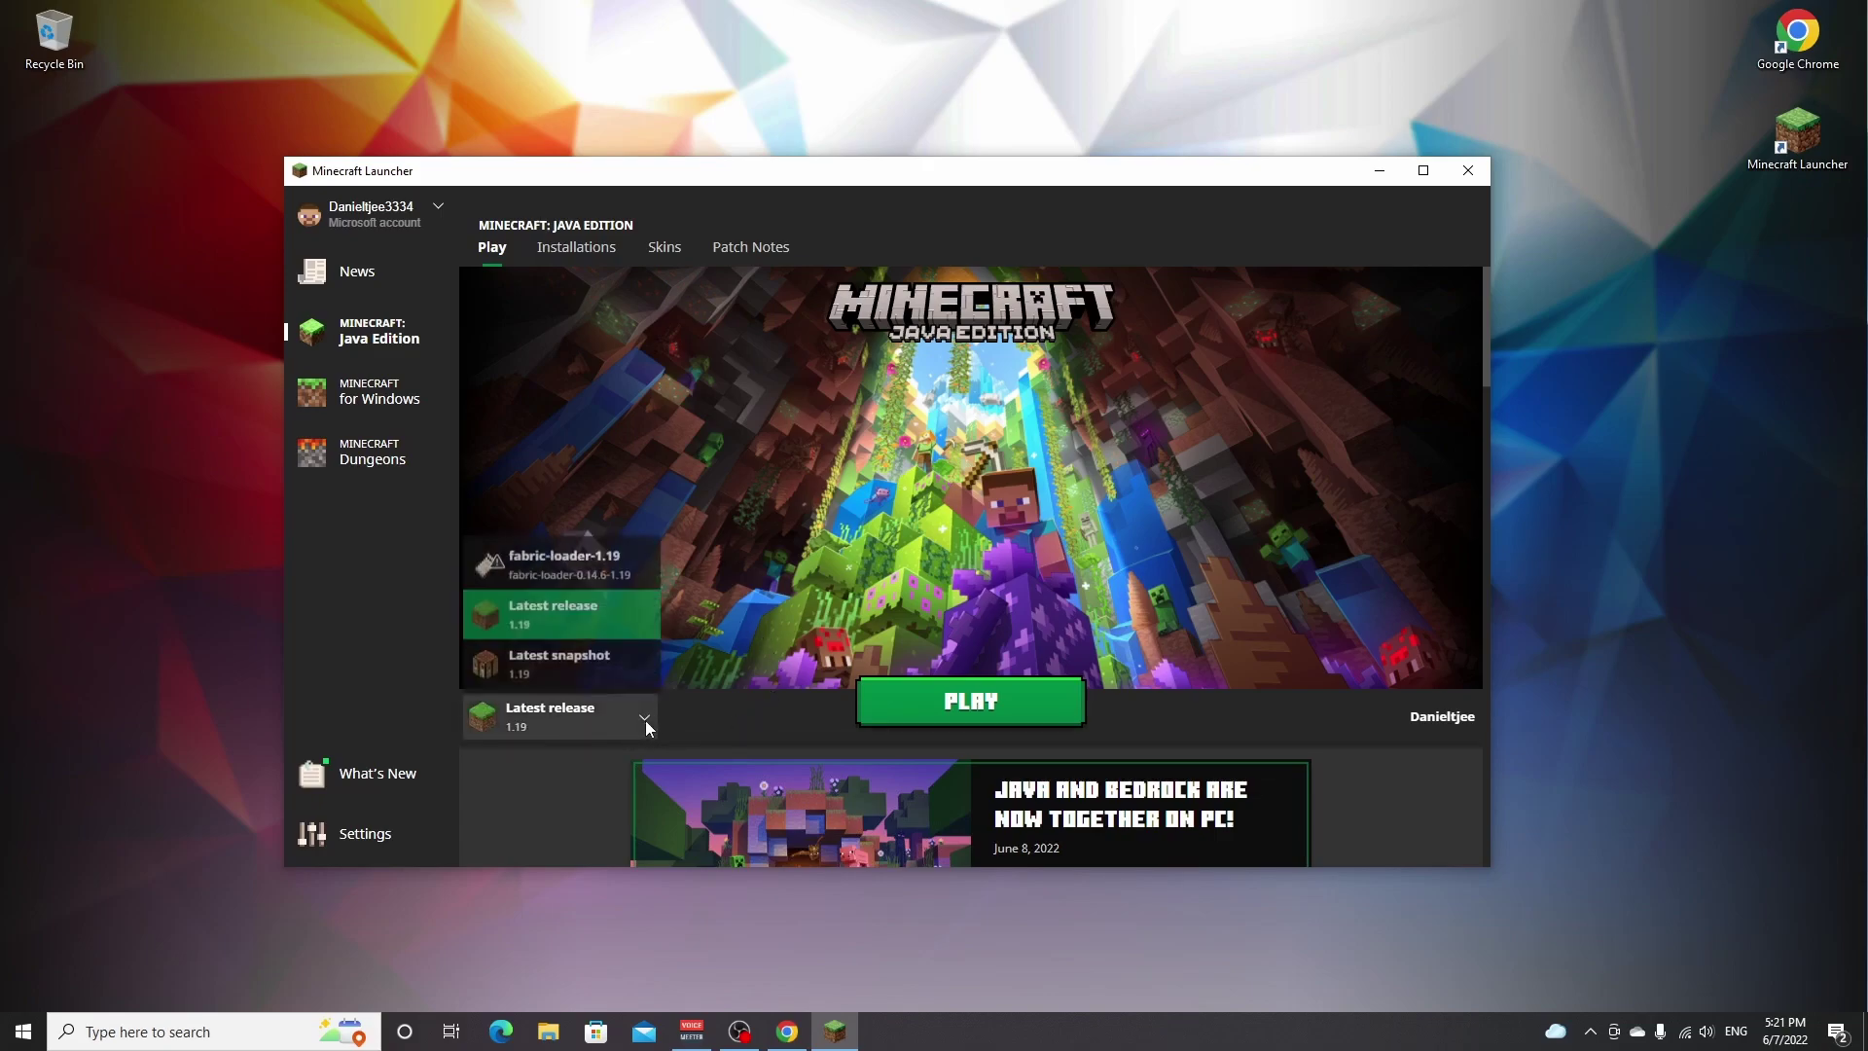
pyautogui.click(557, 572)
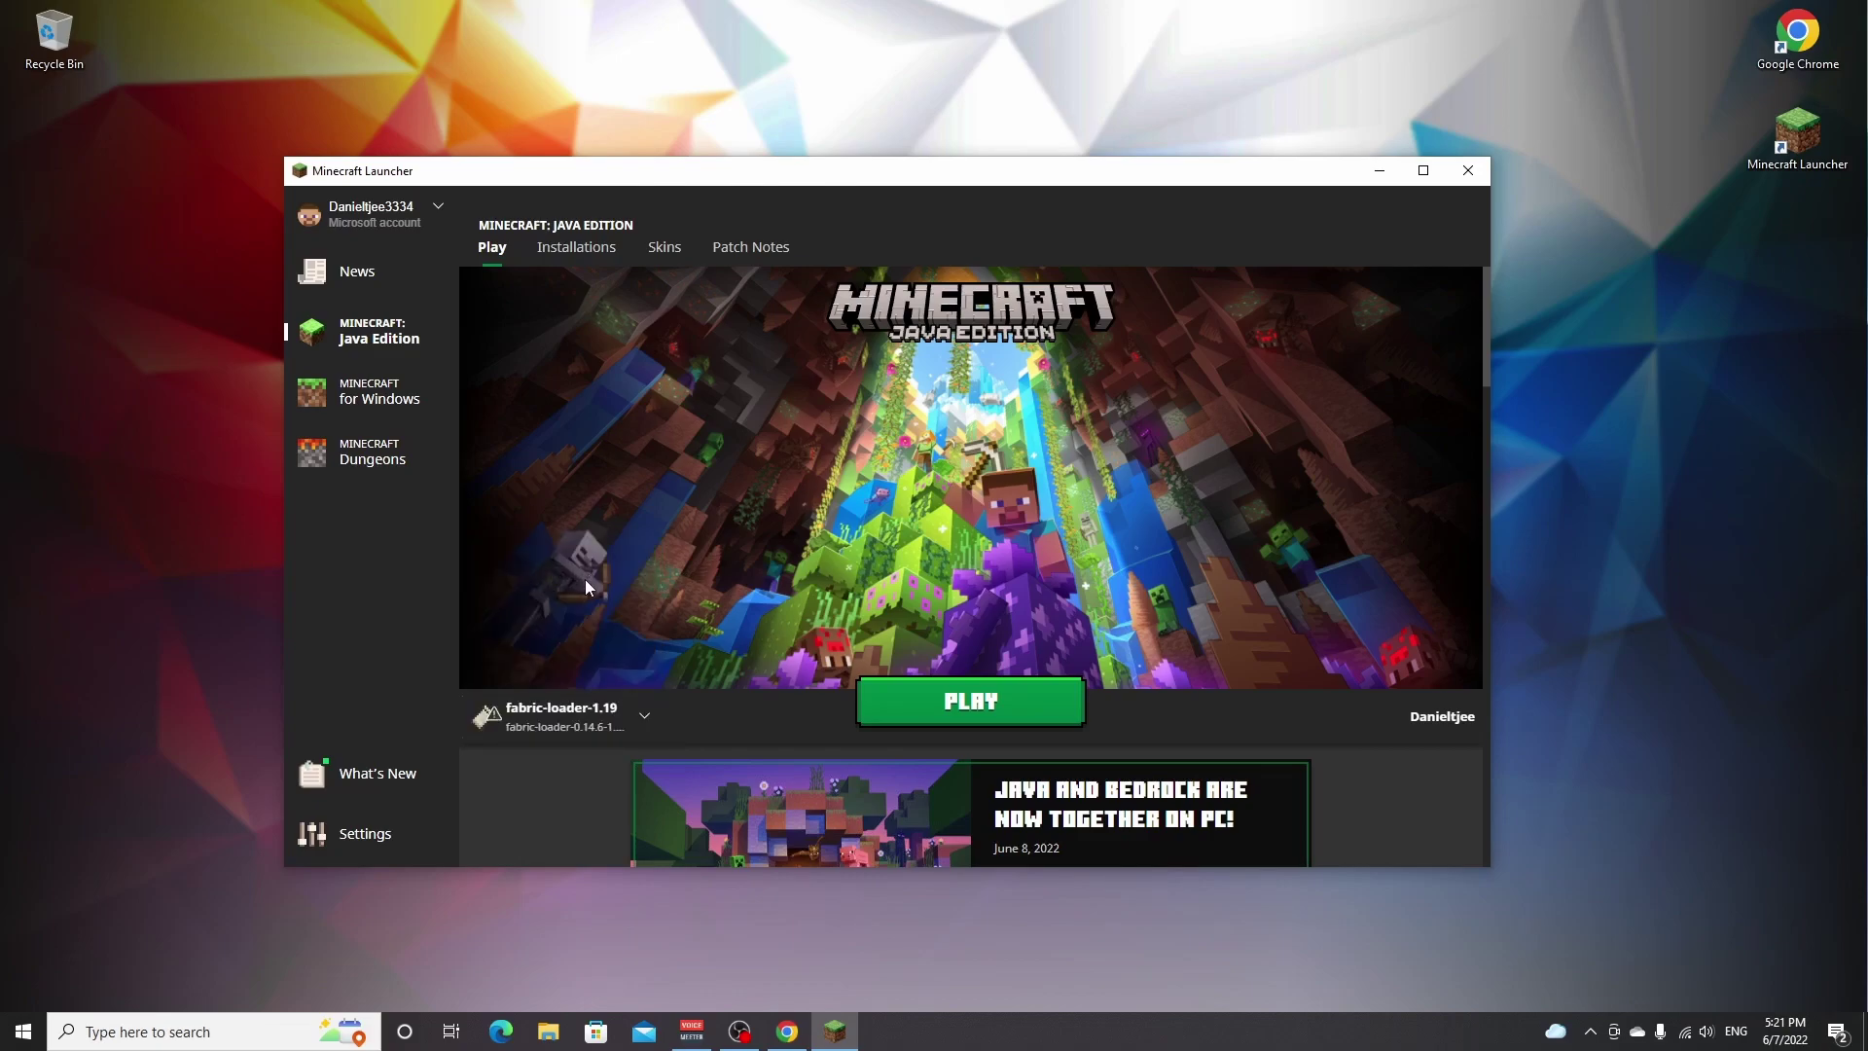
# Step: Start the fabric-loader-1.19 game, accepting the modified-installation risks and turning off further warnings for this installation
pyautogui.click(959, 698)
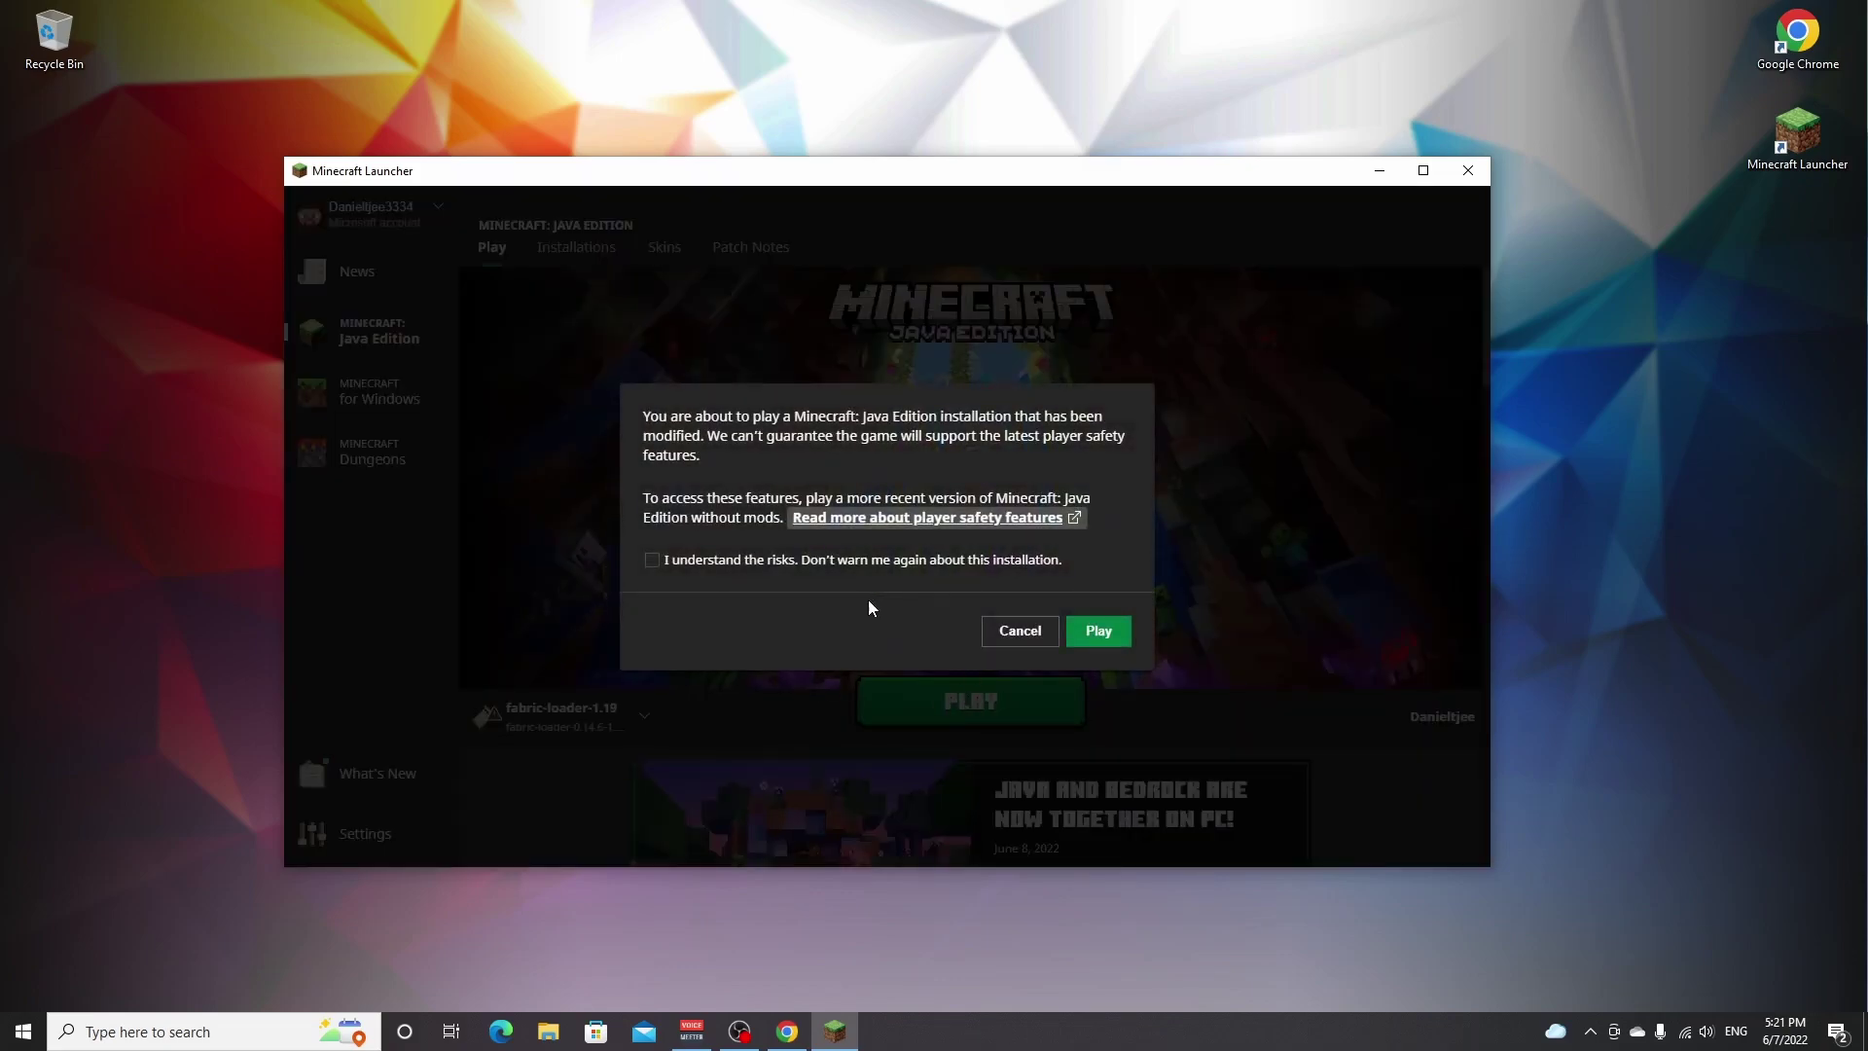
pyautogui.click(652, 560)
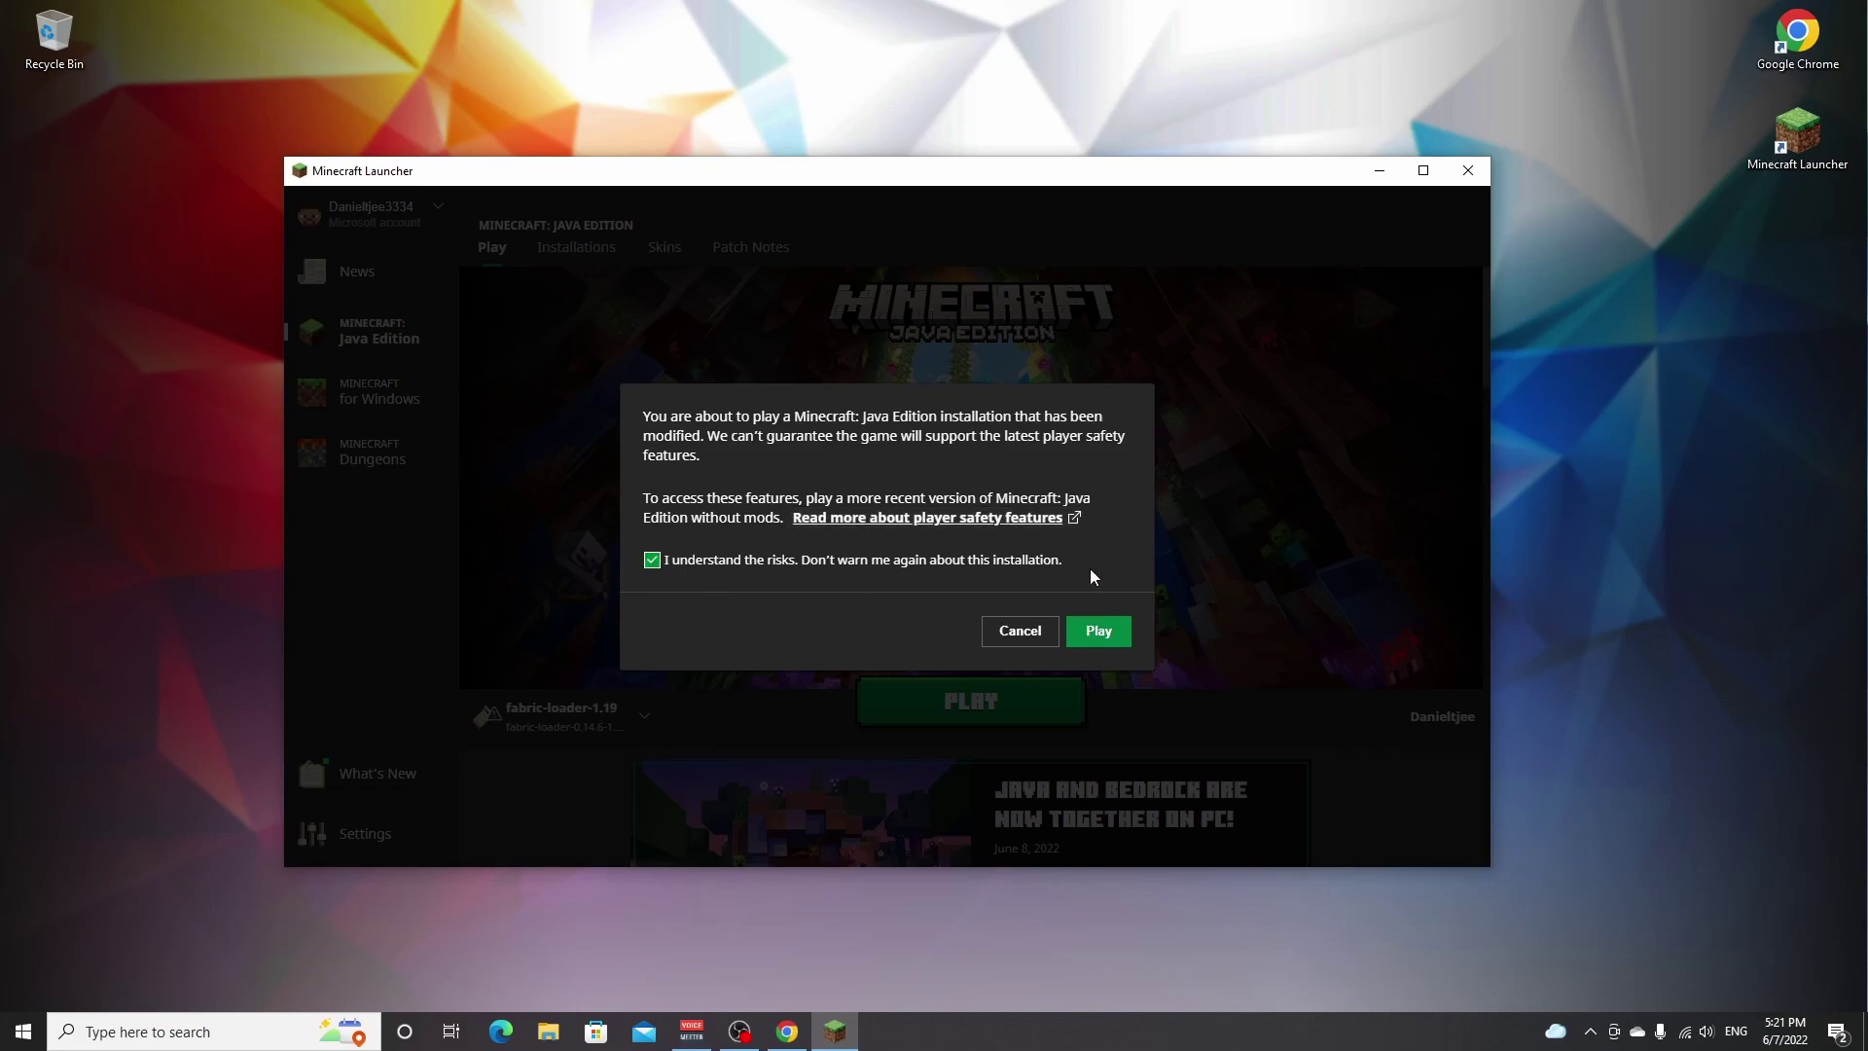
pyautogui.click(1095, 632)
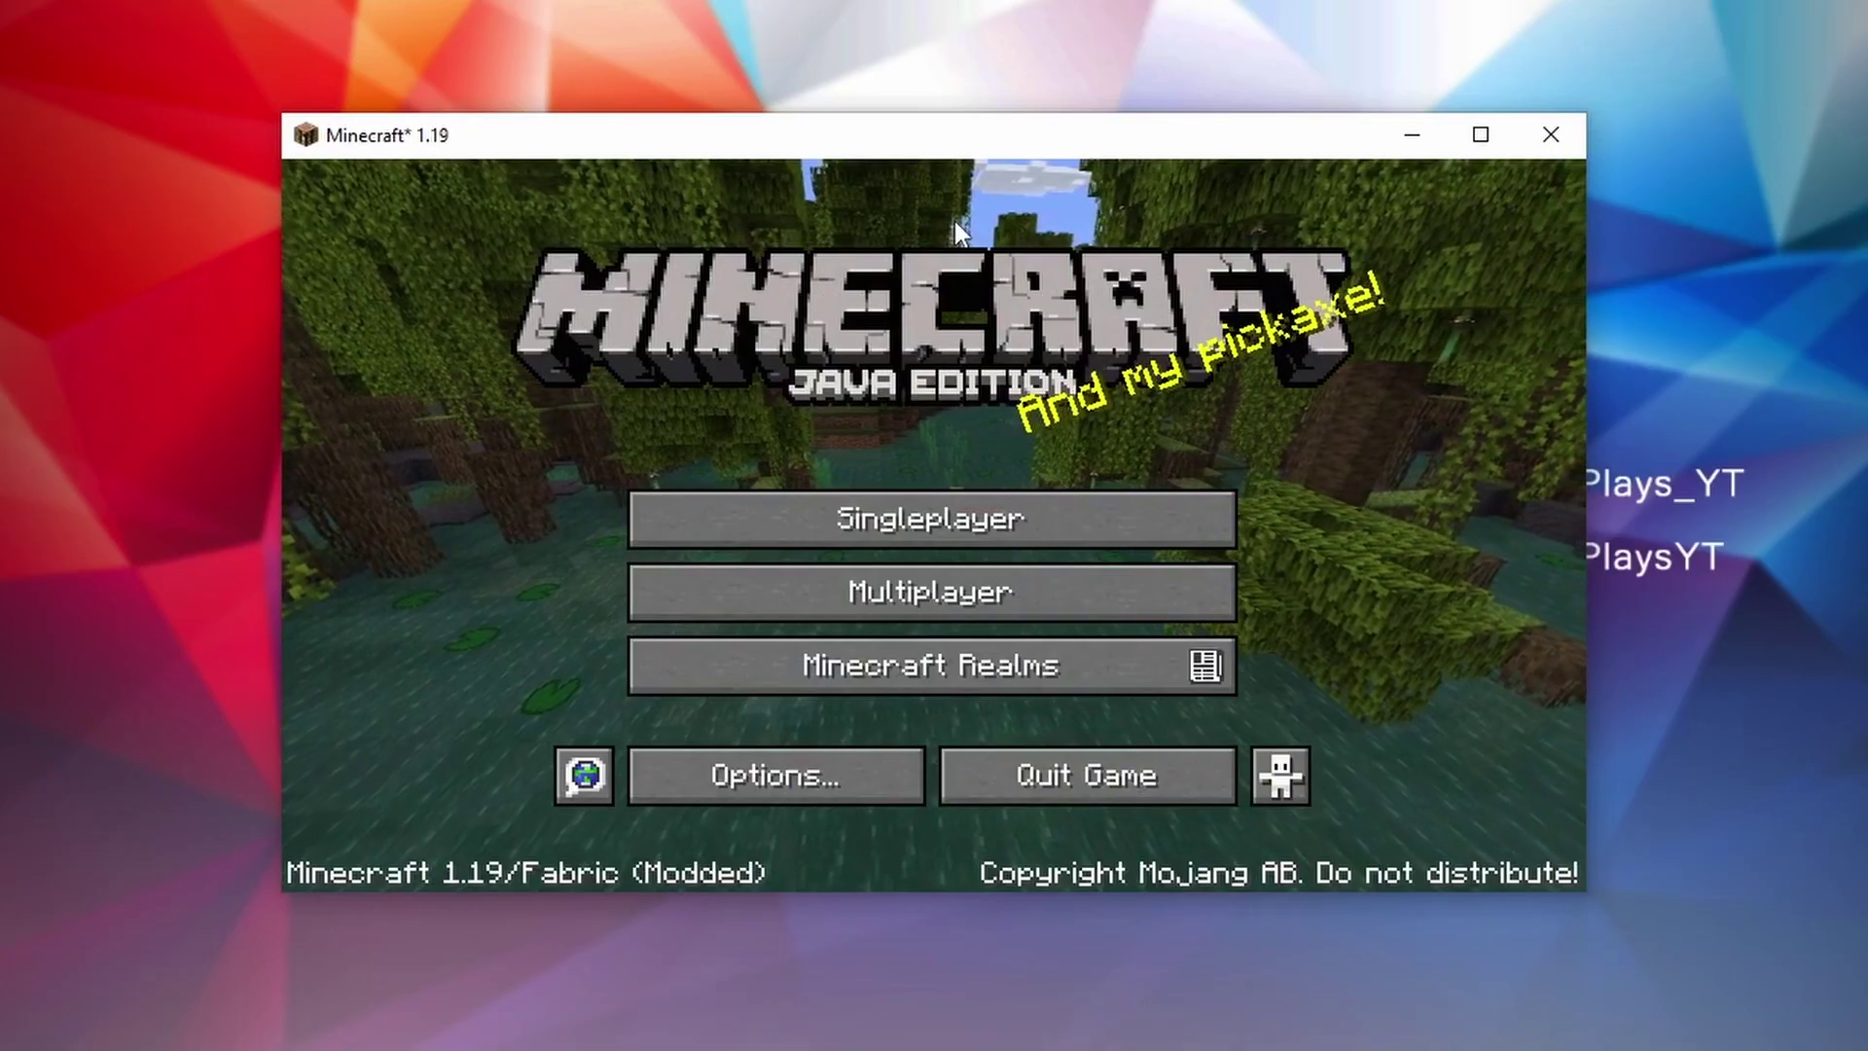